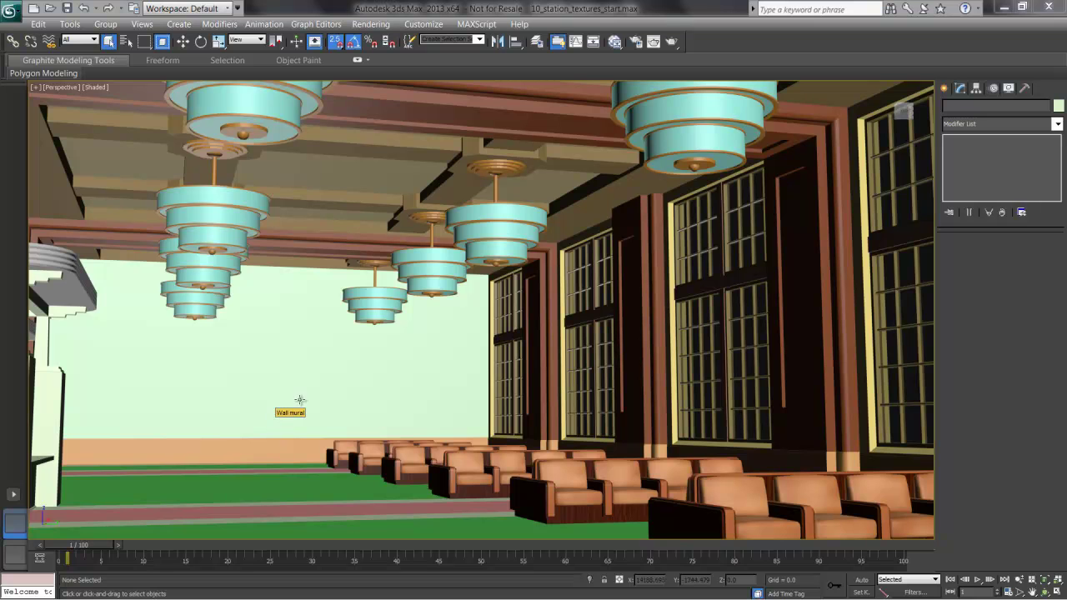
Select all twelve chandelier groups, Chandelier001 through Chandelier012, by name from the scene.
click(489, 235)
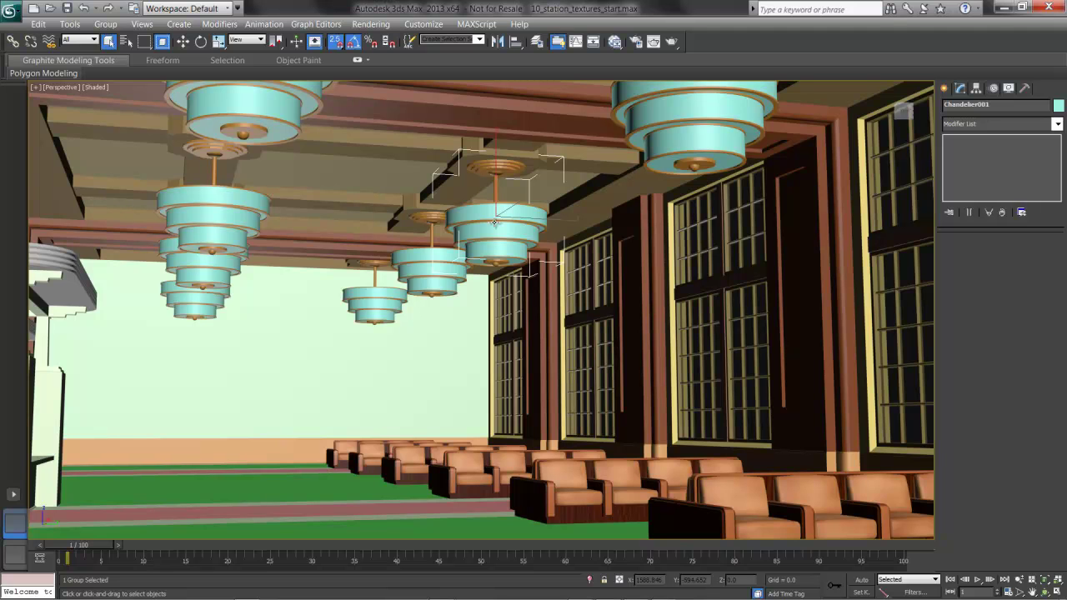
key(h)
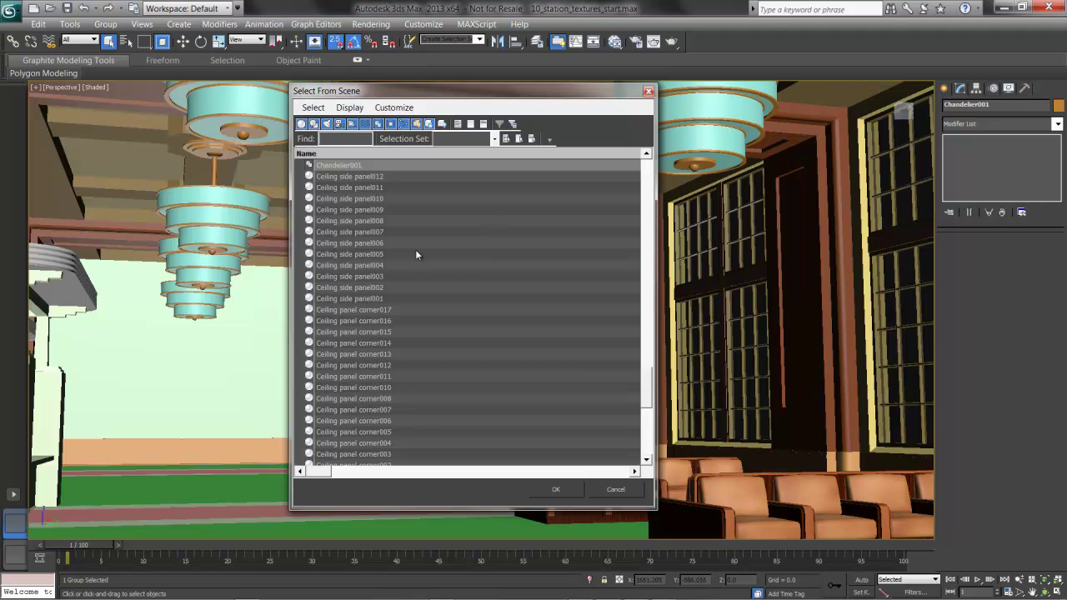
scroll(412, 248, down, 3)
scroll(413, 251, down, 3)
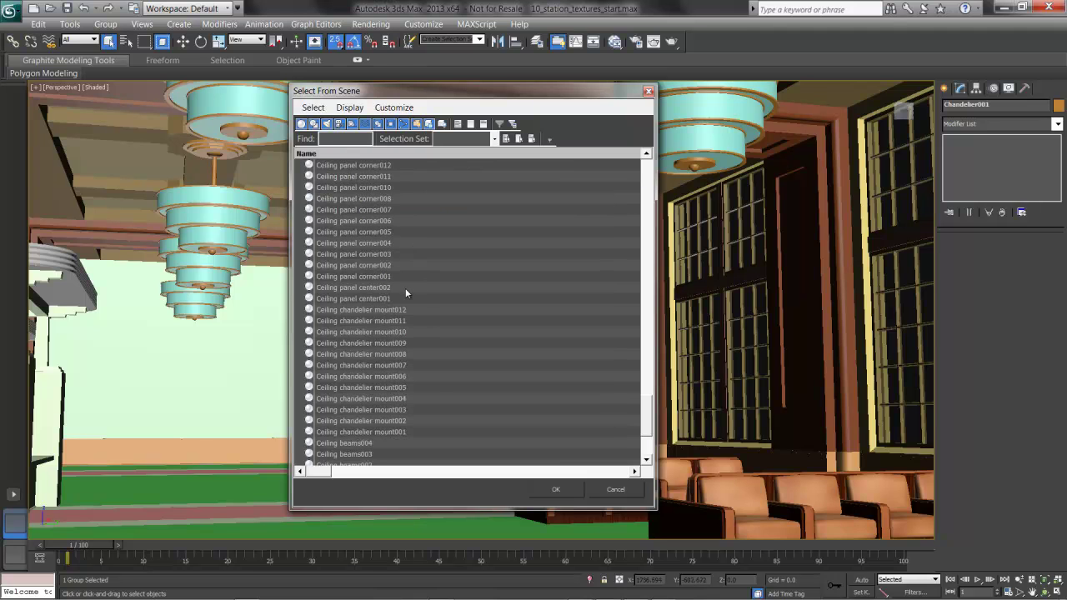
scroll(403, 289, up, 11)
click(366, 209)
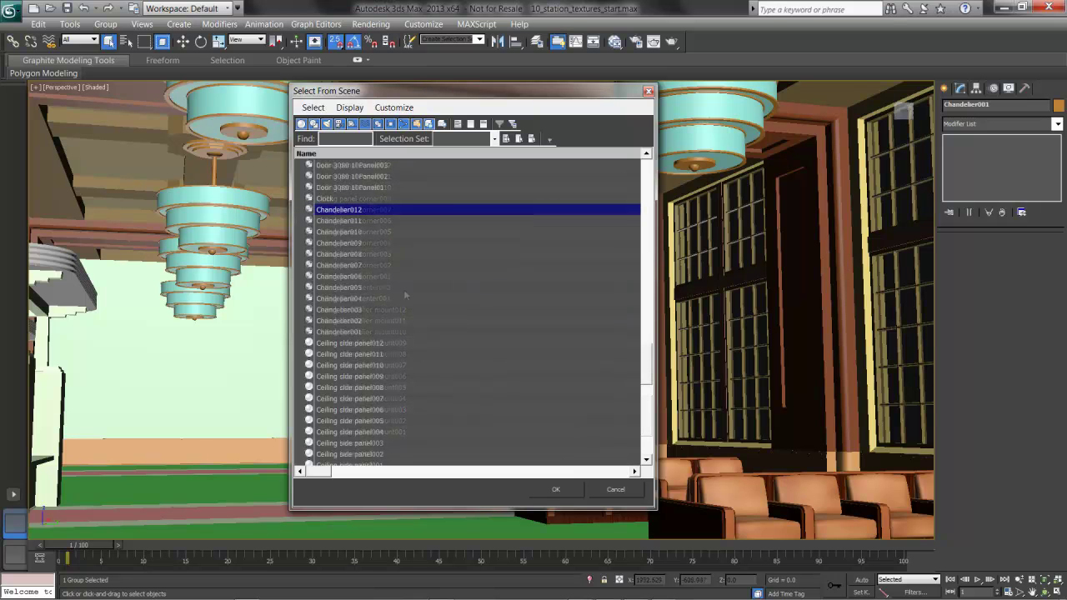
shift+click(371, 331)
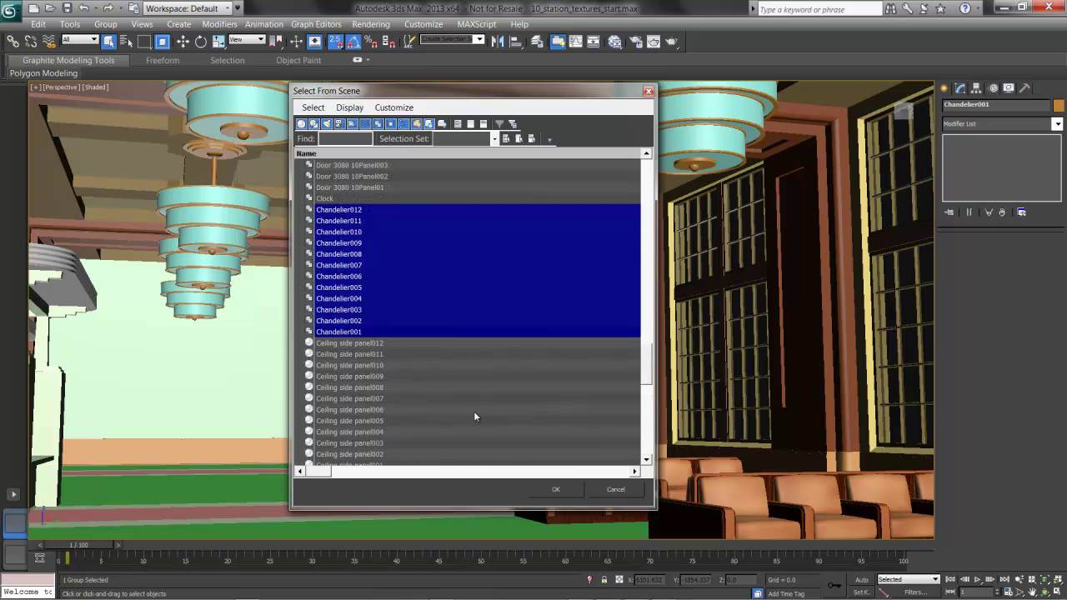
click(563, 486)
Isolate the selected chandeliers and open their groups so the individual parts can be edited.
right_click(512, 262)
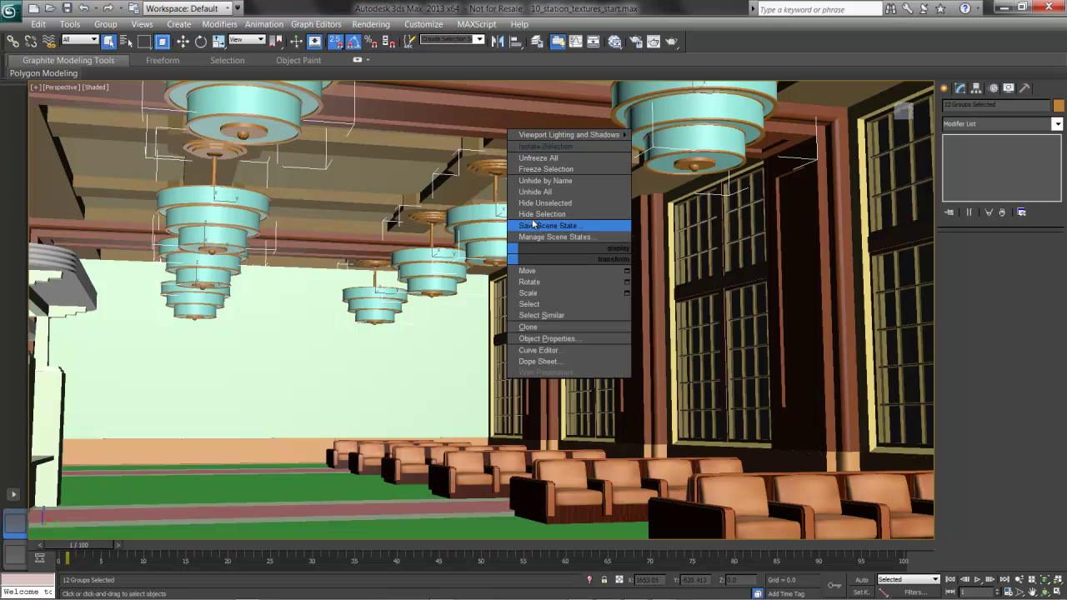
click(581, 148)
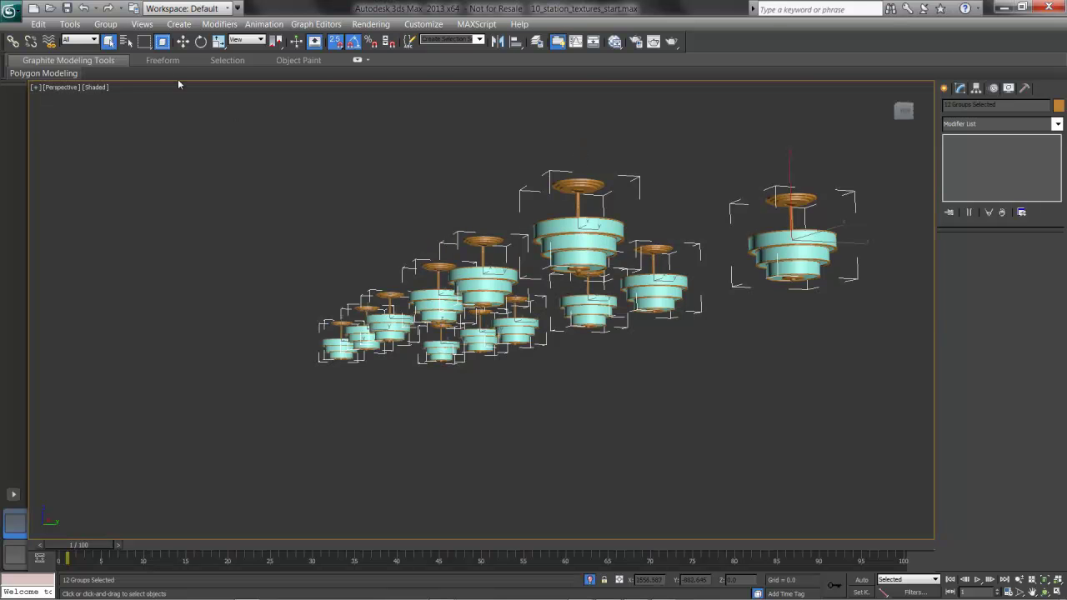
click(105, 24)
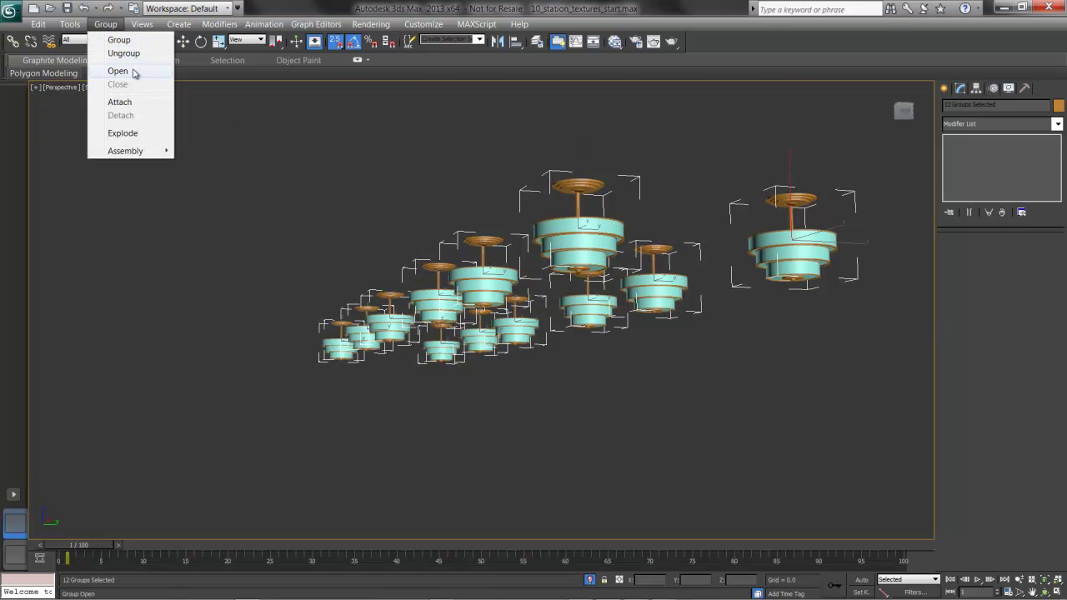
click(135, 71)
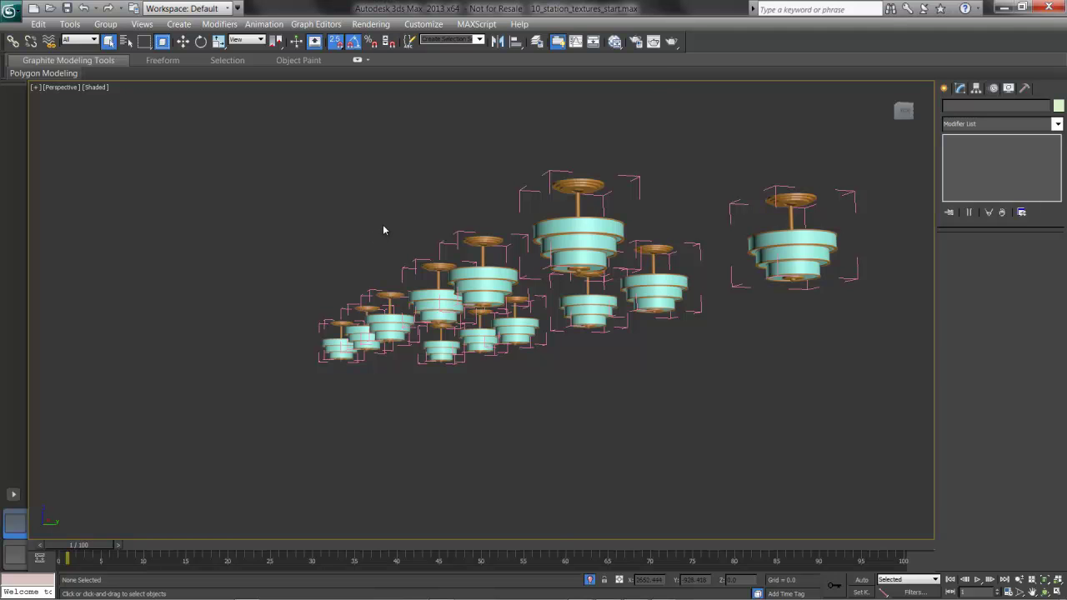
Expand all chandelier groups in the scene object list and select the Chandelier glass object of each of the twelve.
key(h)
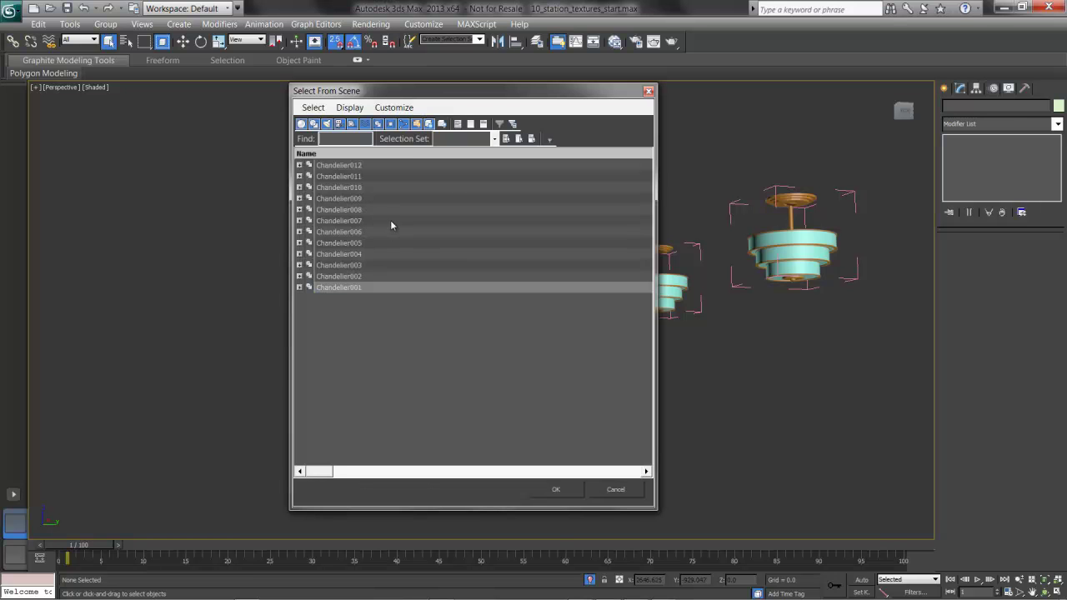
click(342, 110)
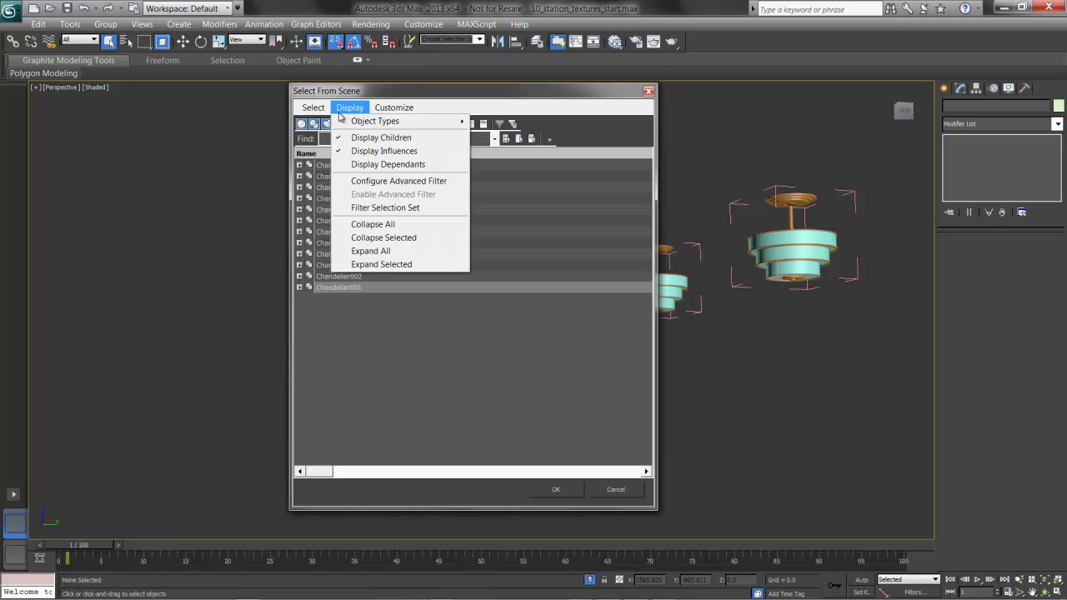
click(376, 252)
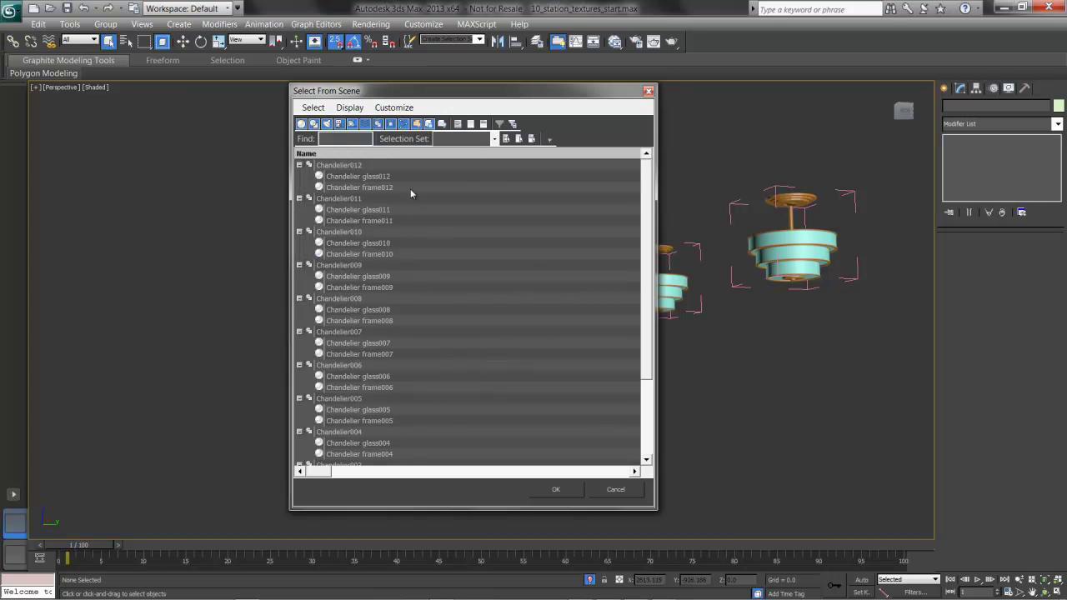
click(383, 176)
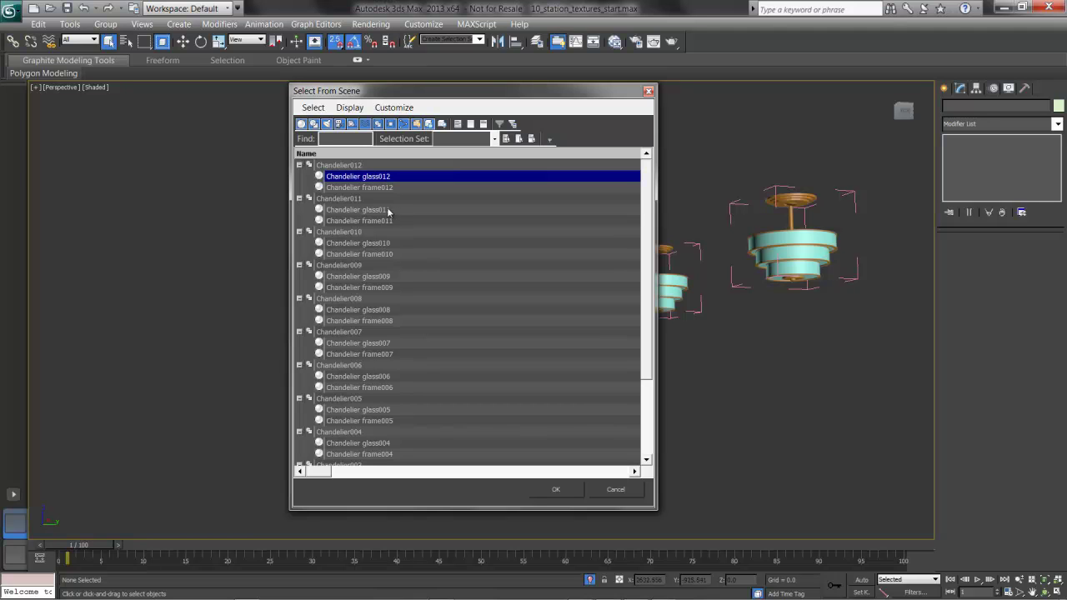
ctrl+click(390, 210)
ctrl+click(391, 242)
ctrl+click(395, 276)
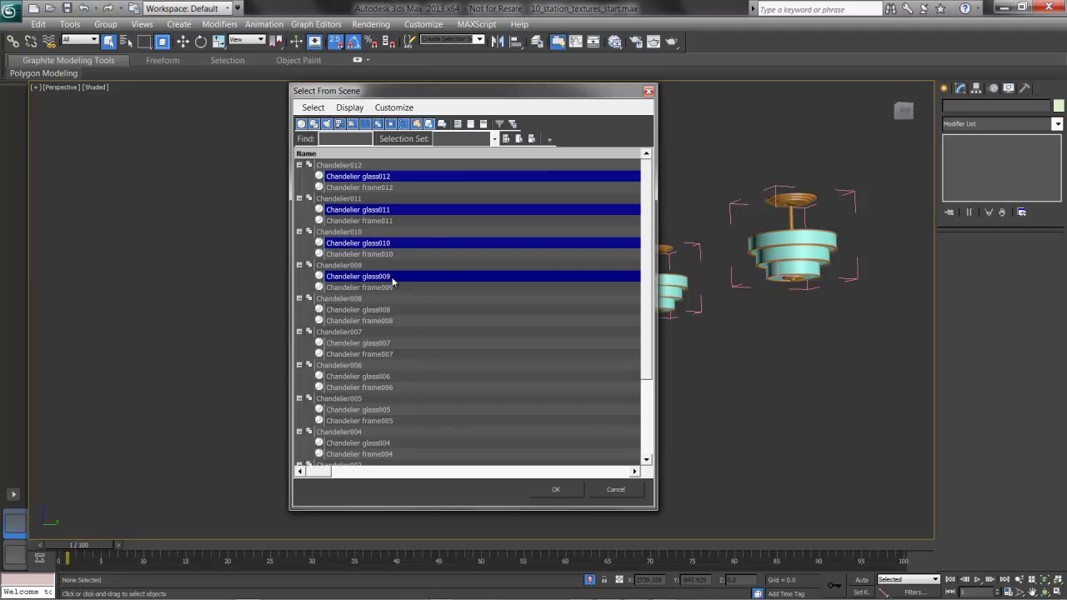
ctrl+click(392, 310)
ctrl+click(390, 344)
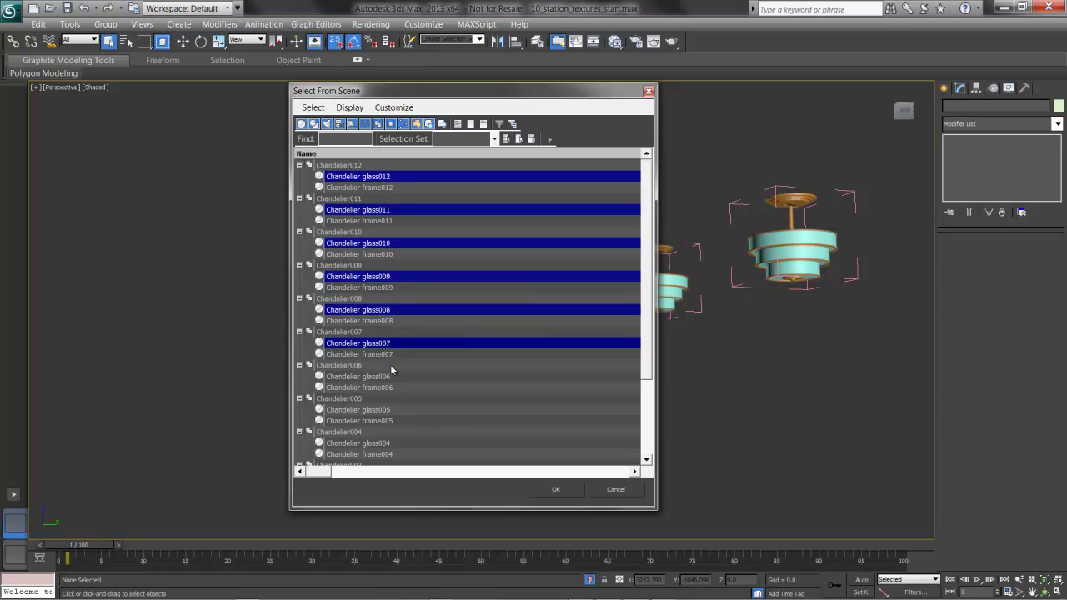
ctrl+click(391, 388)
ctrl+click(390, 377)
ctrl+click(391, 388)
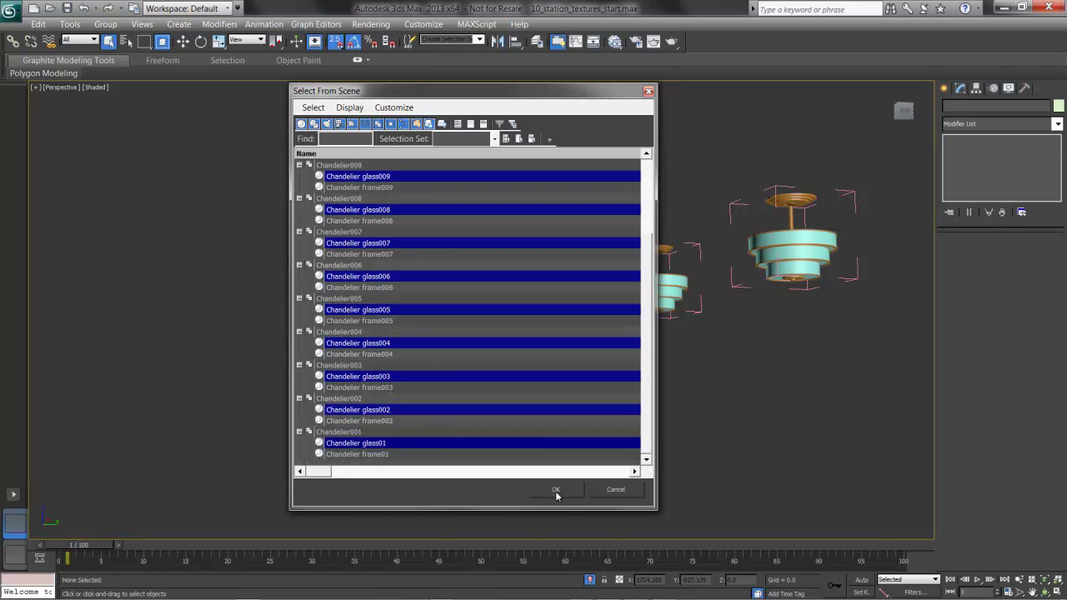
click(555, 489)
Assign the existing Lit glass material to the selected chandelier glass objects.
key(m)
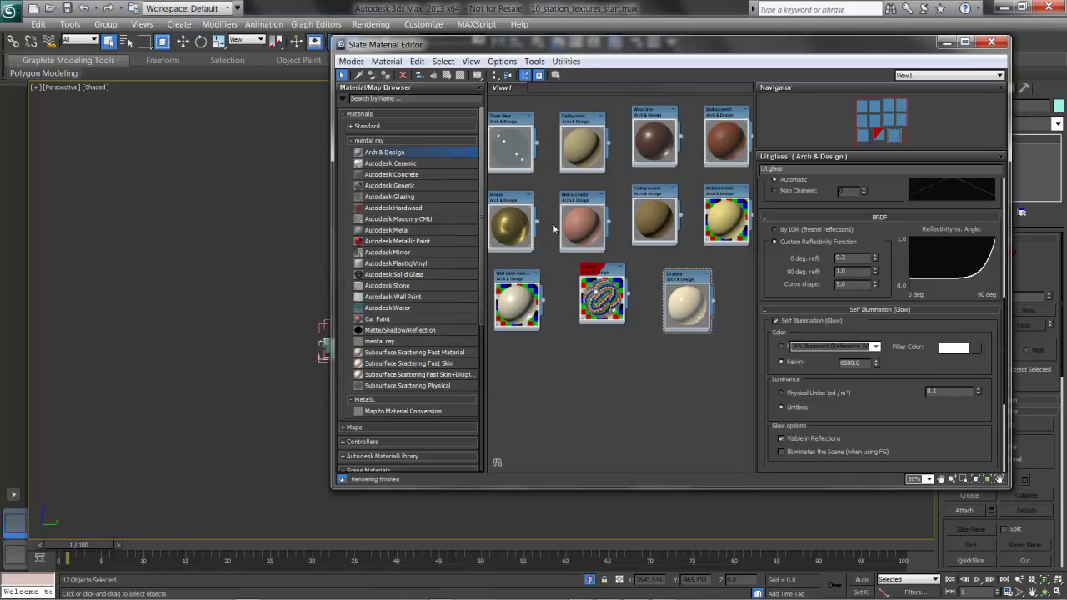
click(522, 200)
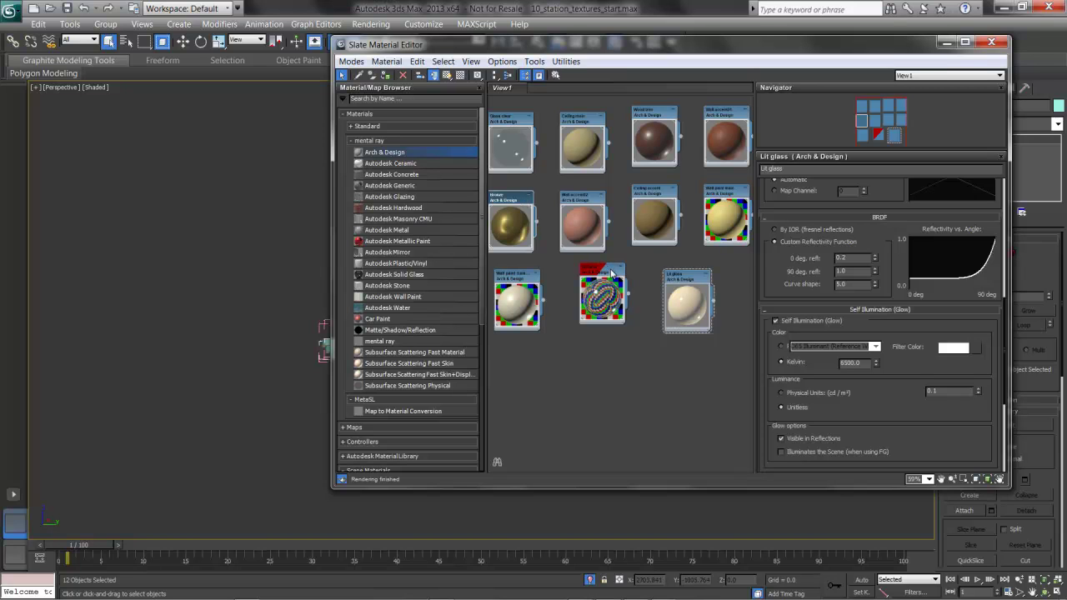
click(687, 281)
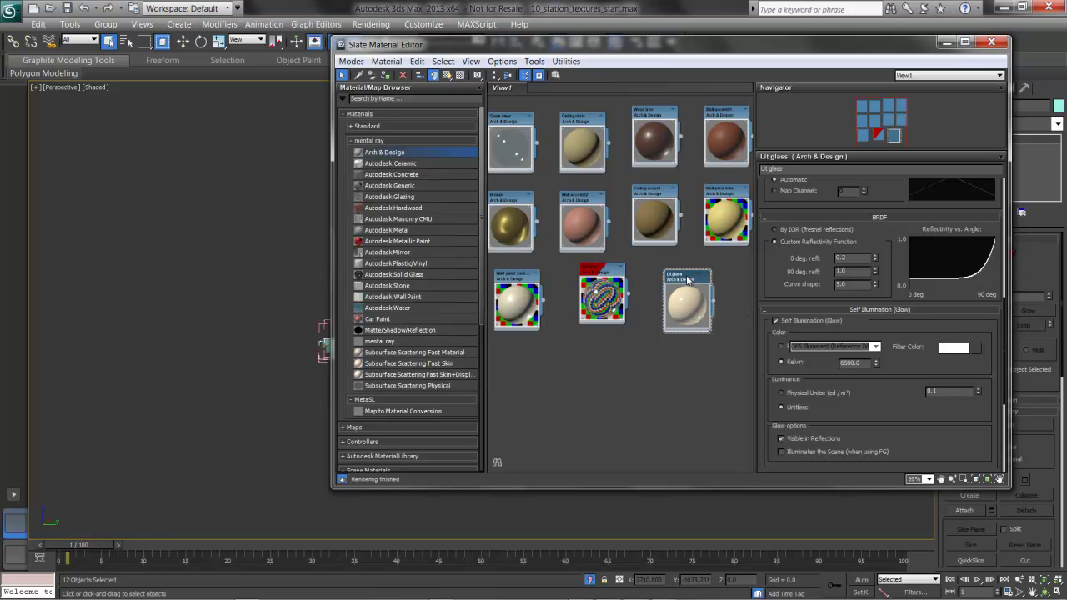
scroll(774, 298, up, 3)
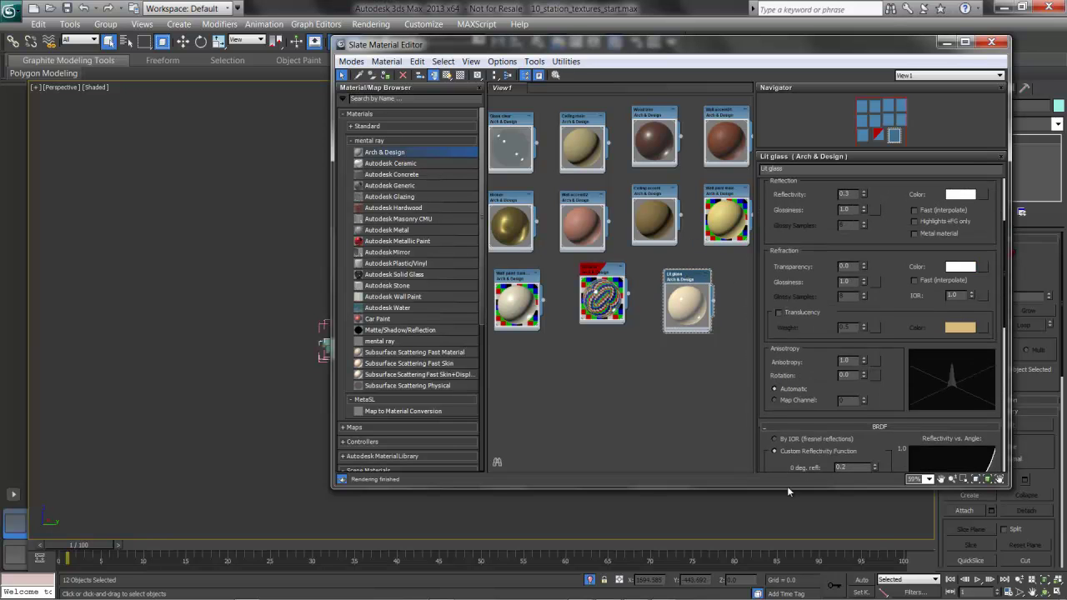
scroll(832, 248, up, 3)
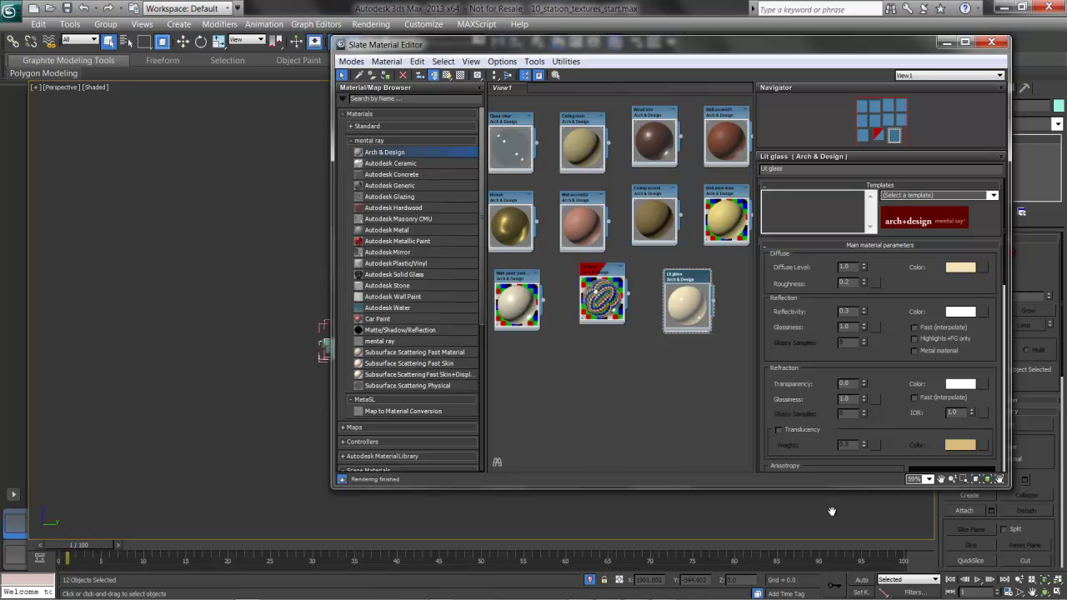
scroll(914, 211, down, 10)
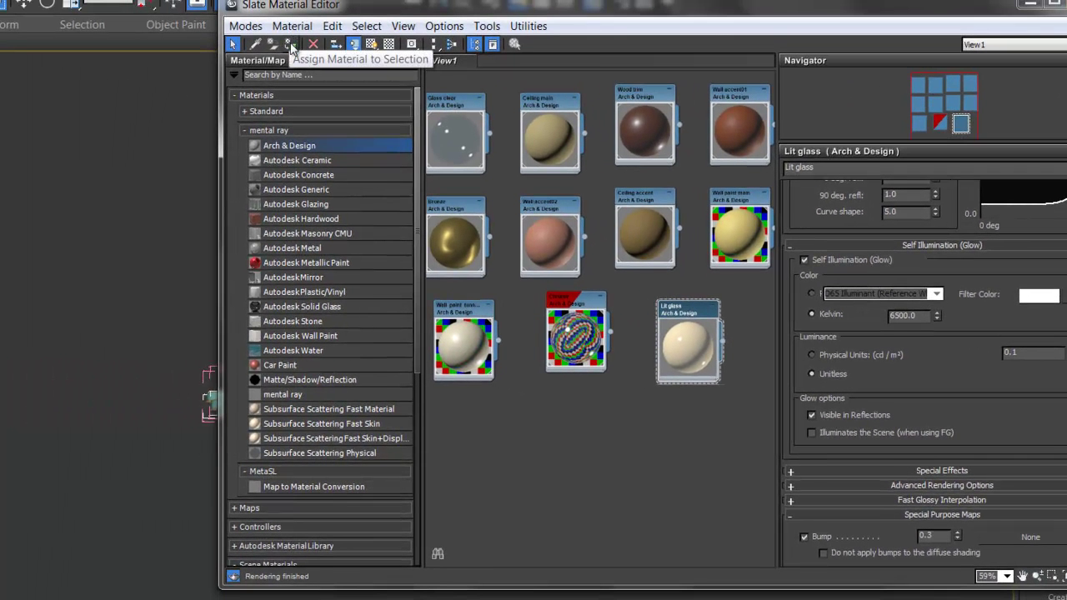
drag(468, 14, 419, 391)
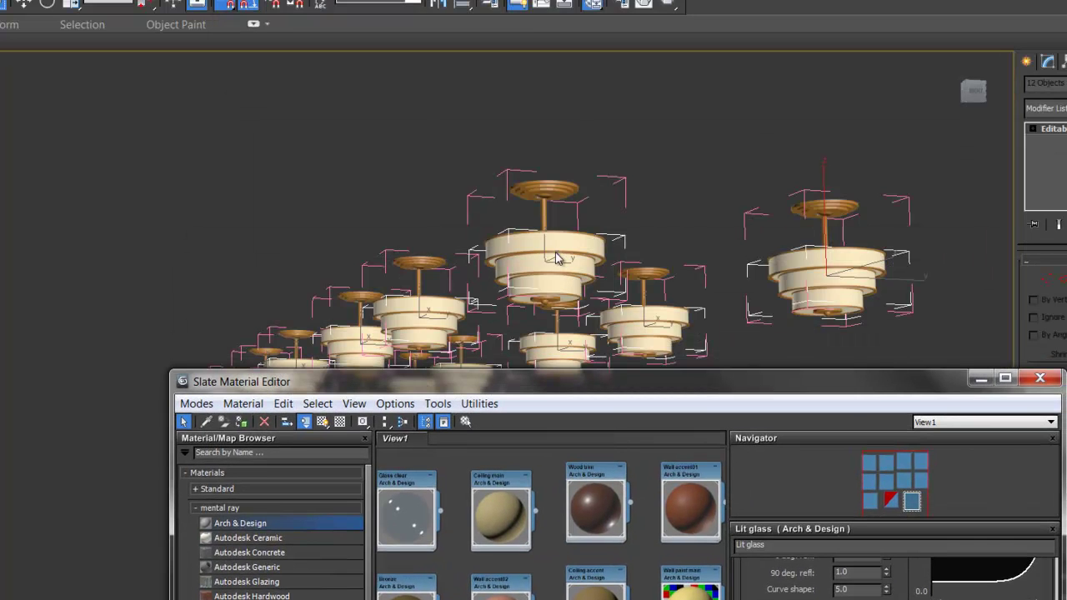
Invert the object selection to target the chandelier frames and assign the Bronze material to them.
key(h)
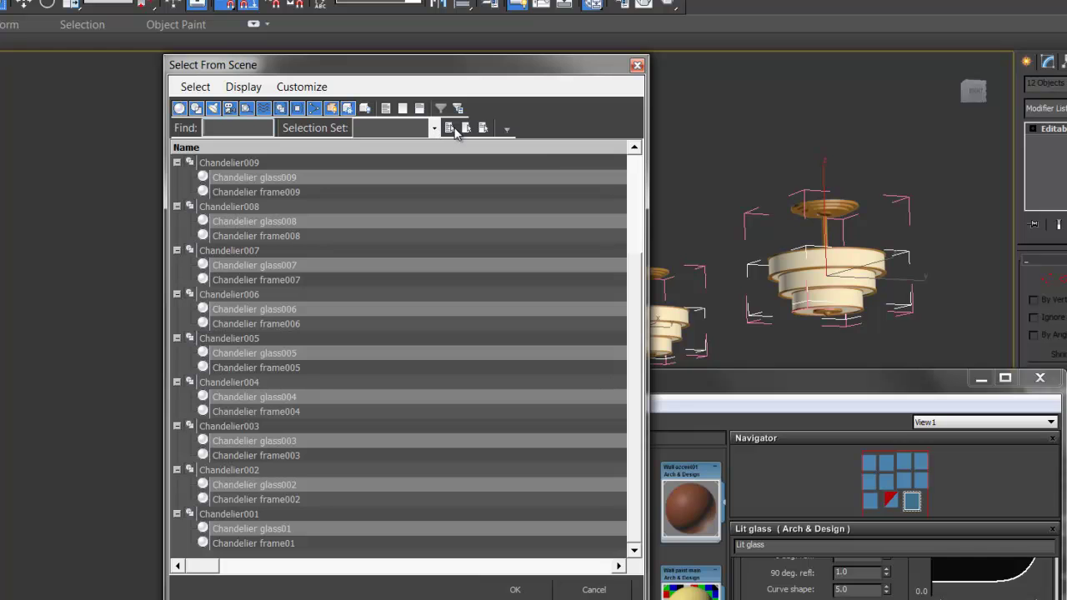
click(483, 129)
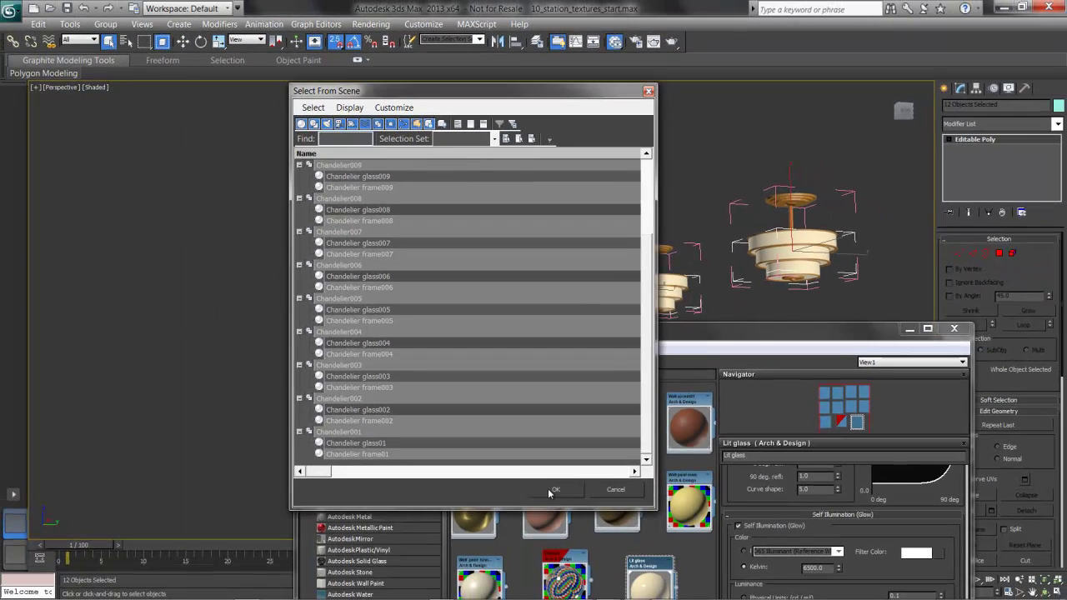
click(552, 491)
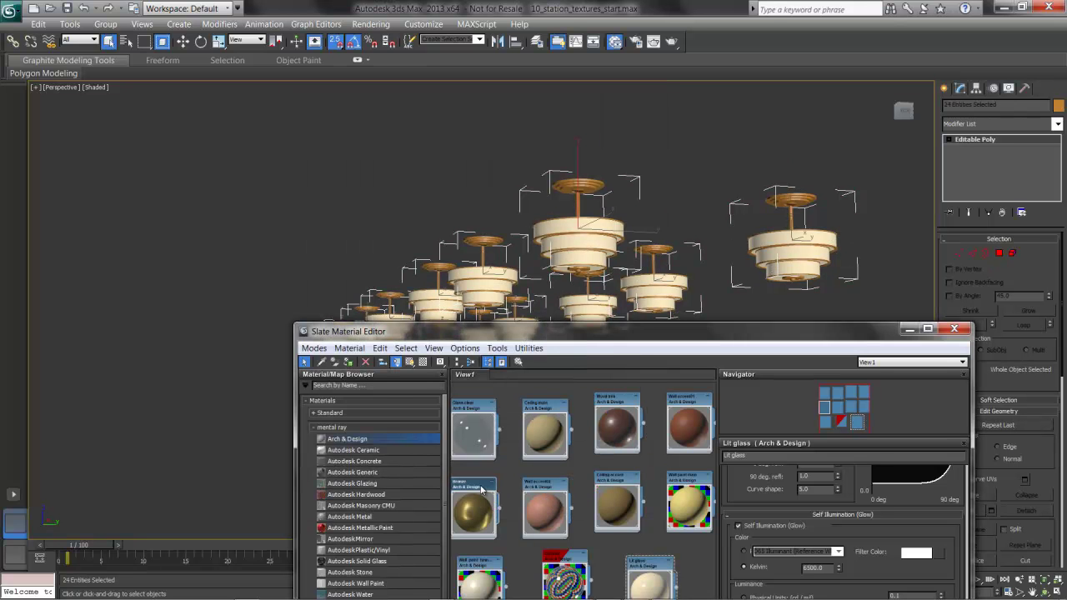
click(350, 365)
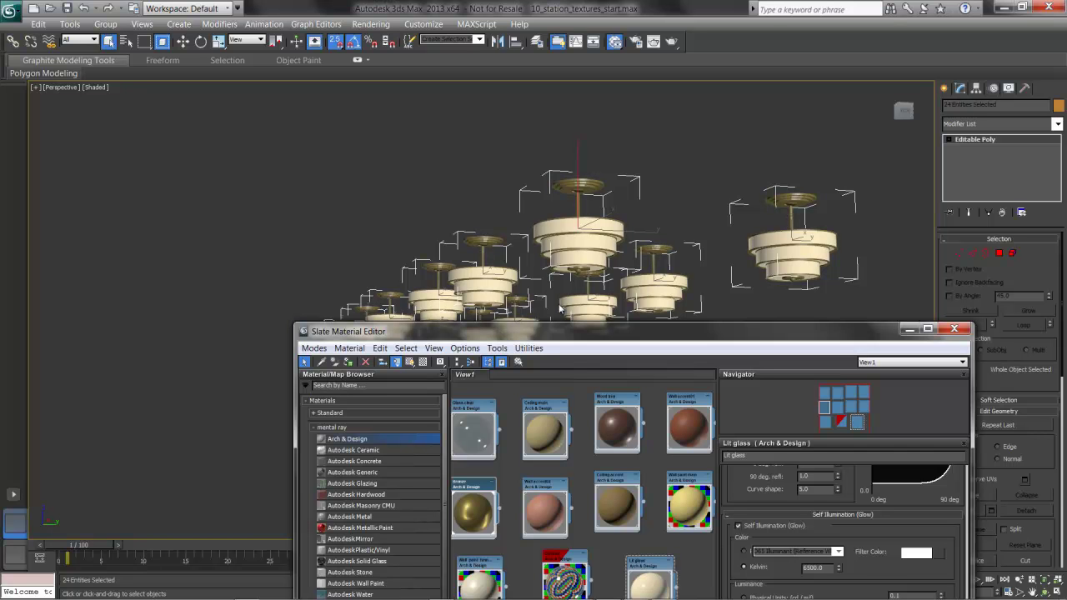
Close the chandelier groups and end isolation to bring back the full station scene.
click(105, 23)
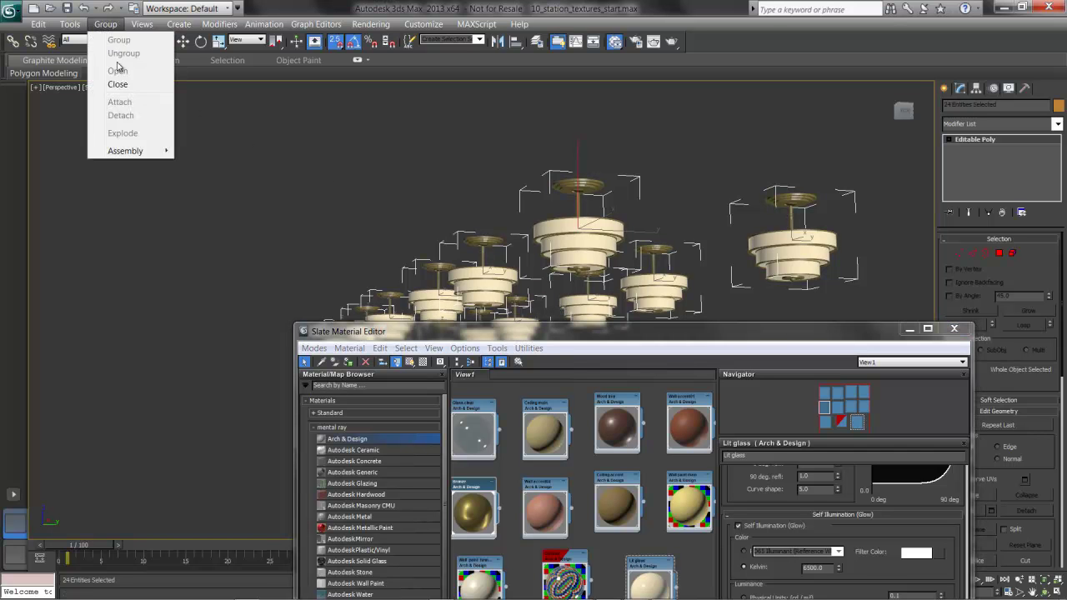
click(117, 84)
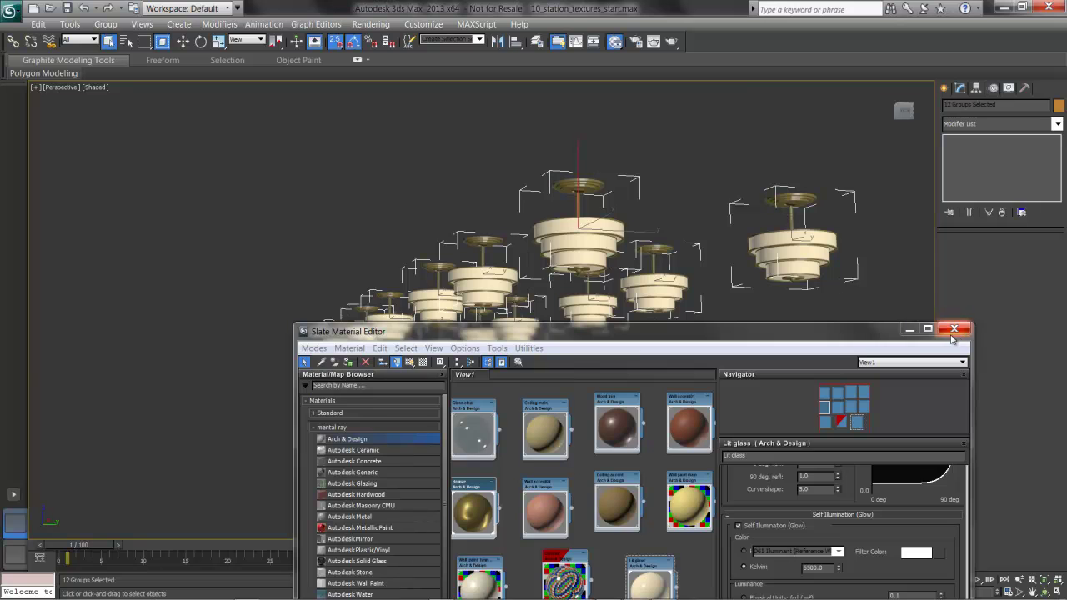
click(954, 328)
right_click(362, 161)
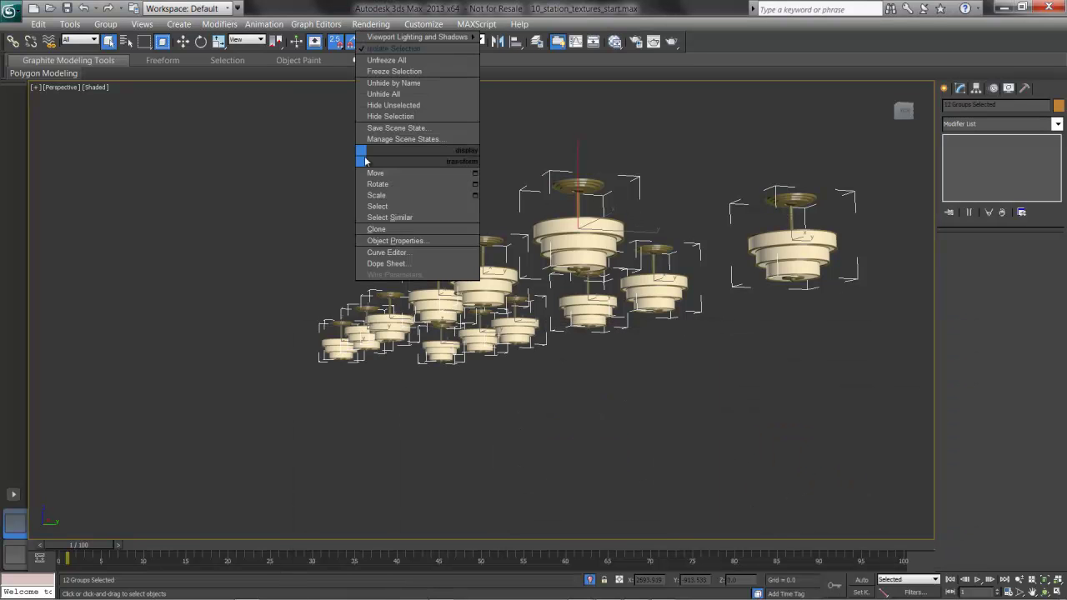
click(395, 48)
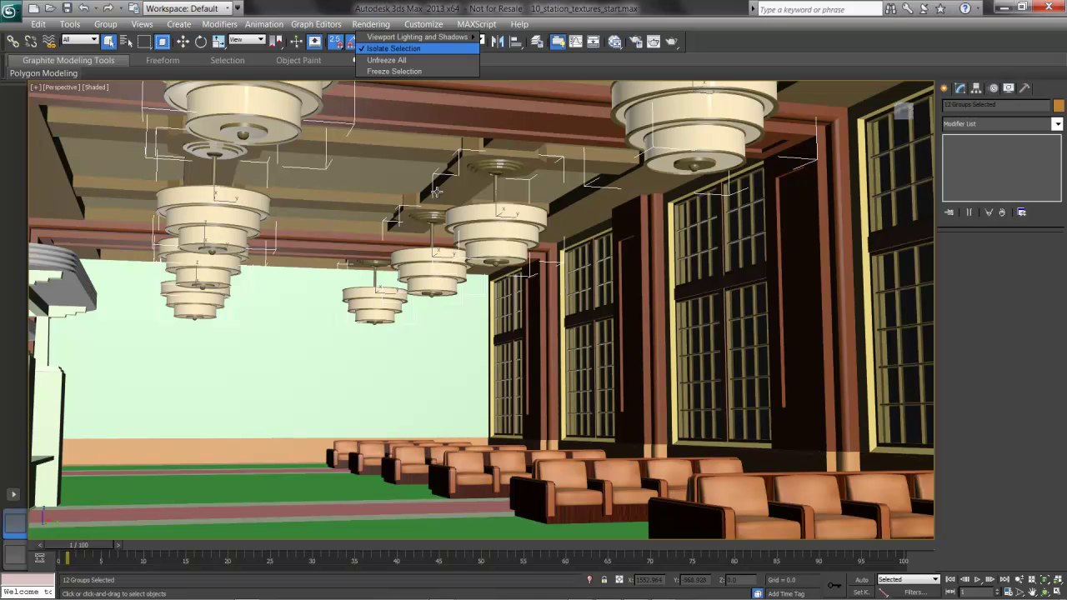
Create a new Arch & Design material and name it Flooring checkers.
key(m)
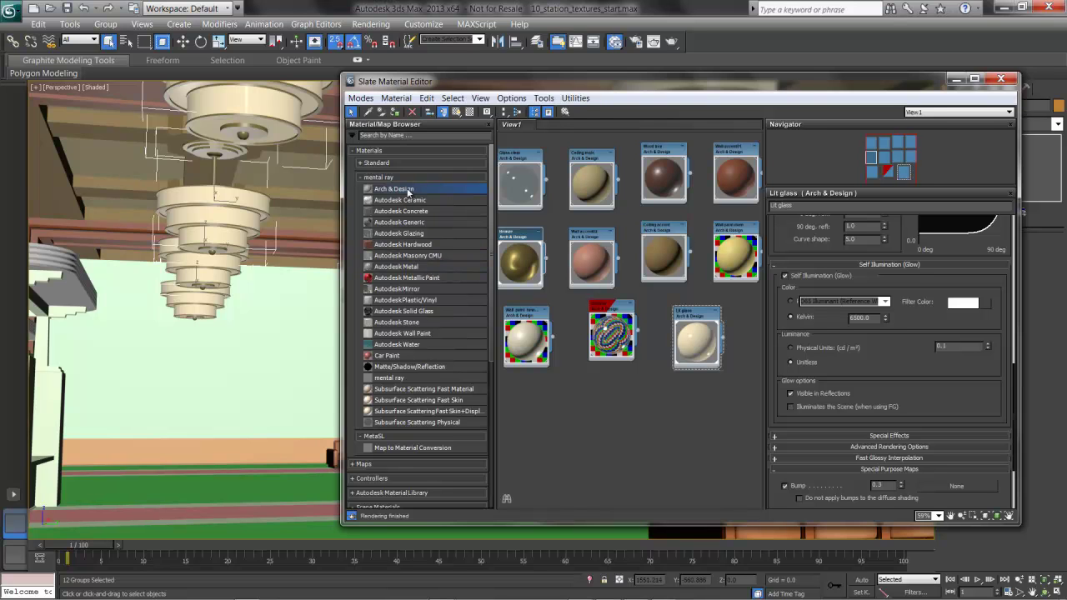
drag(407, 192, 607, 240)
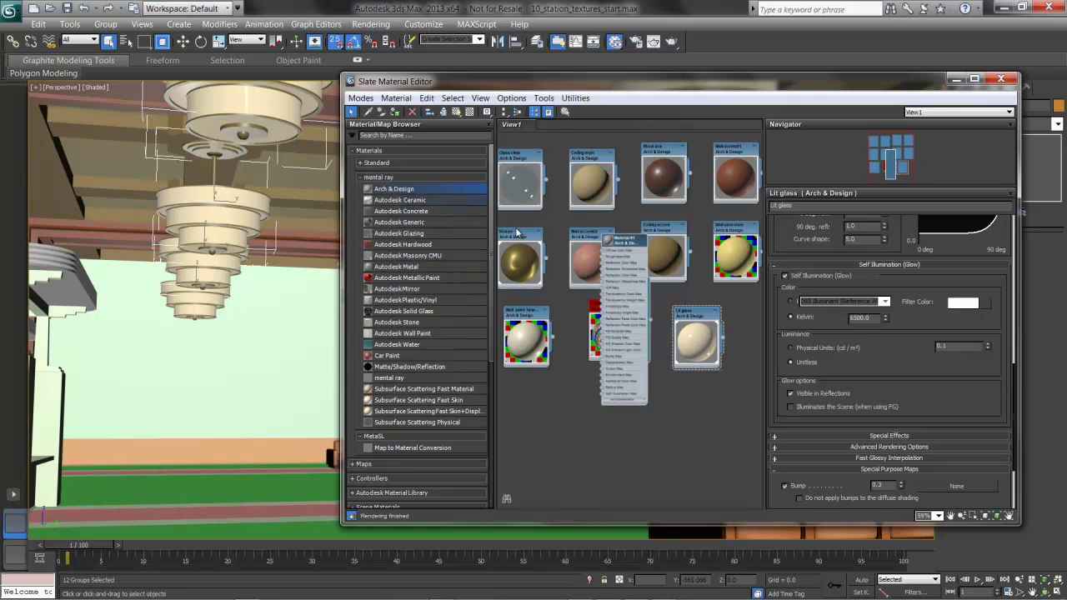
double_click(626, 243)
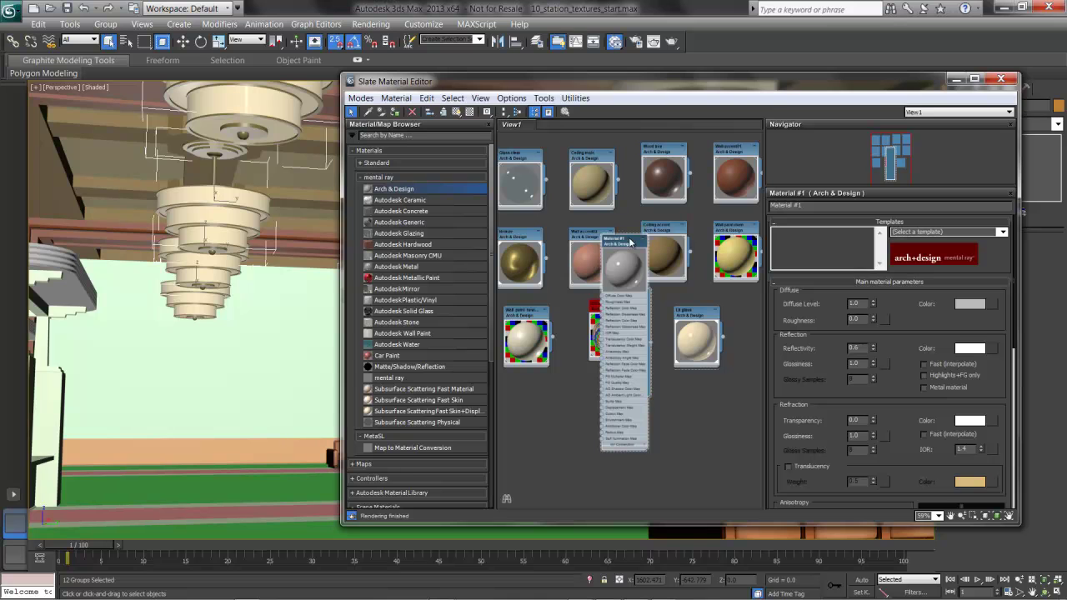
drag(822, 204, 664, 184)
text(Flooring checkers)
key(Return)
Set the reflectivity of the Flooring checkers material to 0.6.
click(854, 347)
text(.6)
key(Return)
key(Tab)
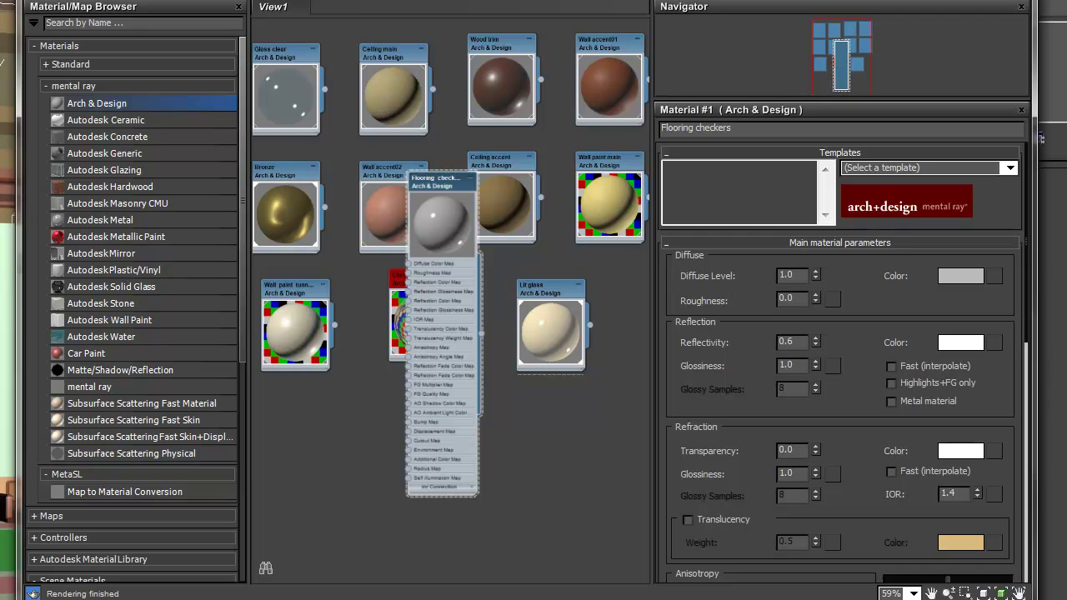
Set the reflection glossiness of the Flooring checkers material to 0.5.
double_click(804, 365)
text(0.5)
key(Return)
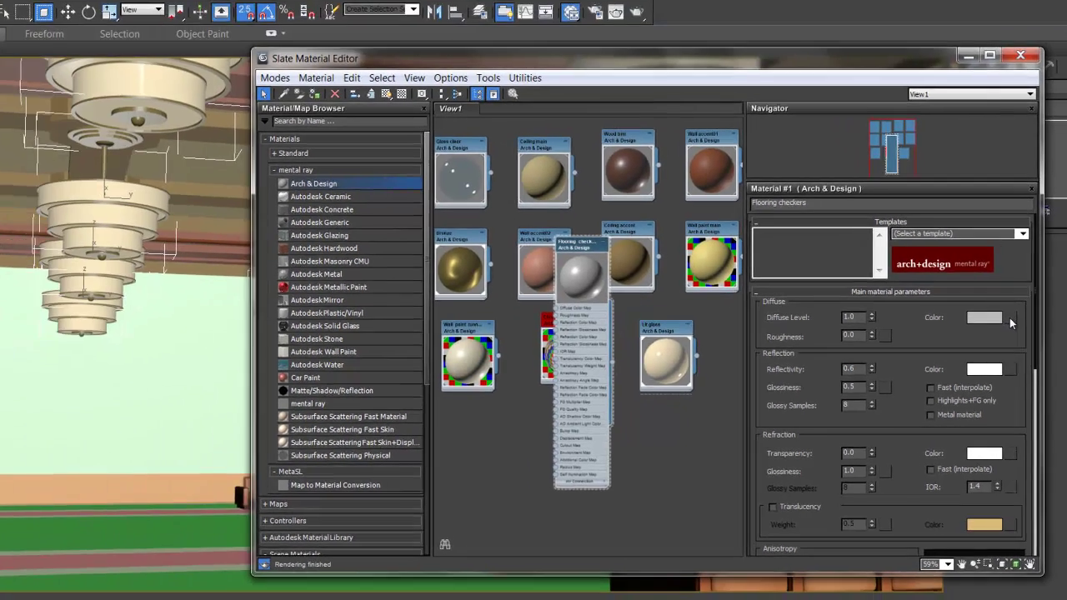
Load Terrazzo checkersC.tif as the diffuse color bitmap of Flooring checkers and turn on its display in the viewport.
click(994, 276)
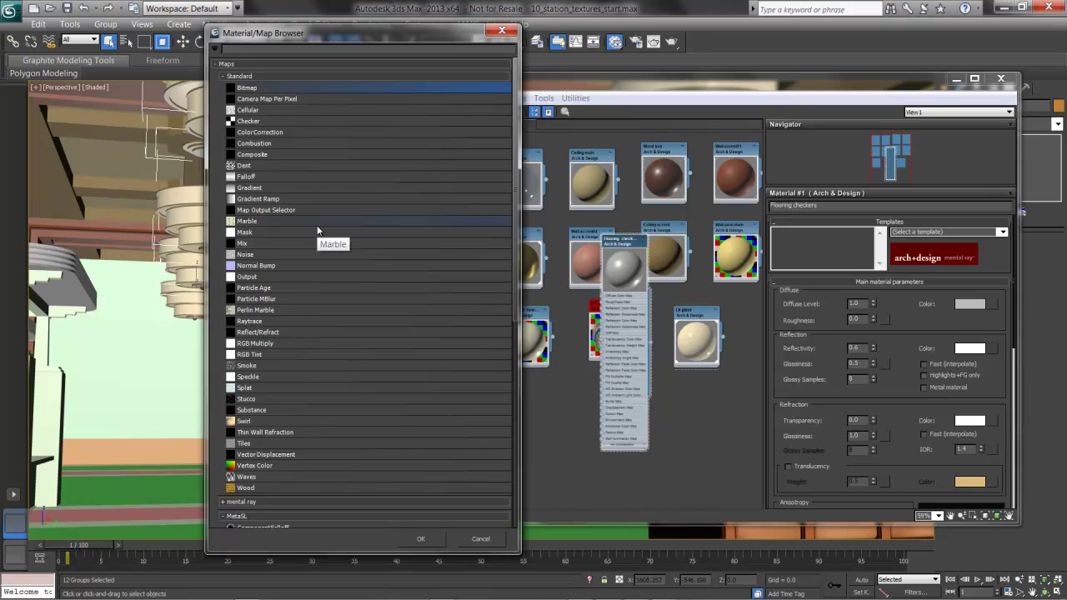
double_click(342, 87)
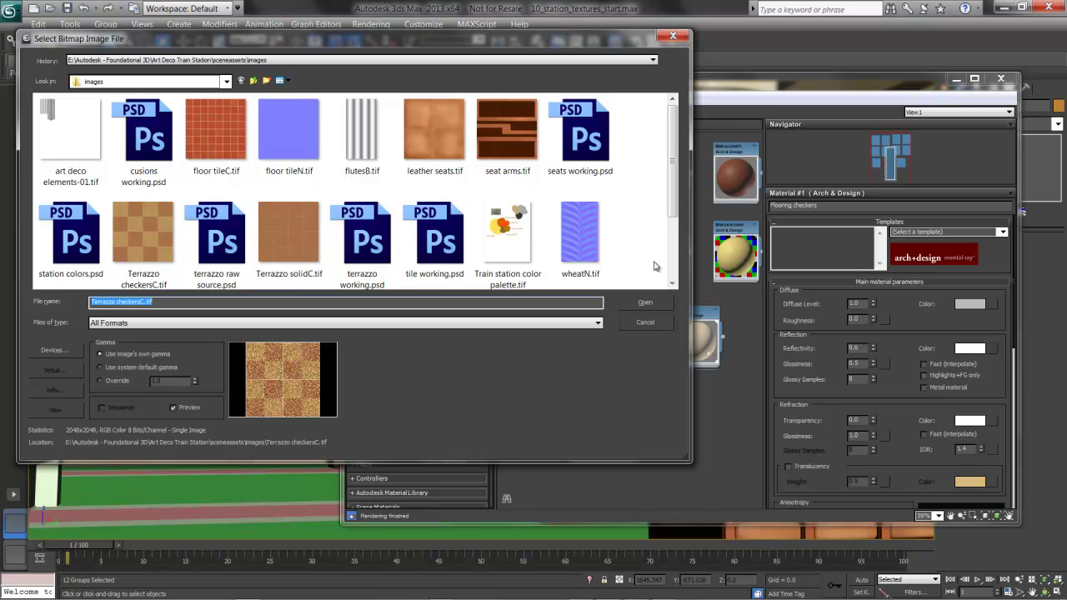
drag(677, 189, 673, 278)
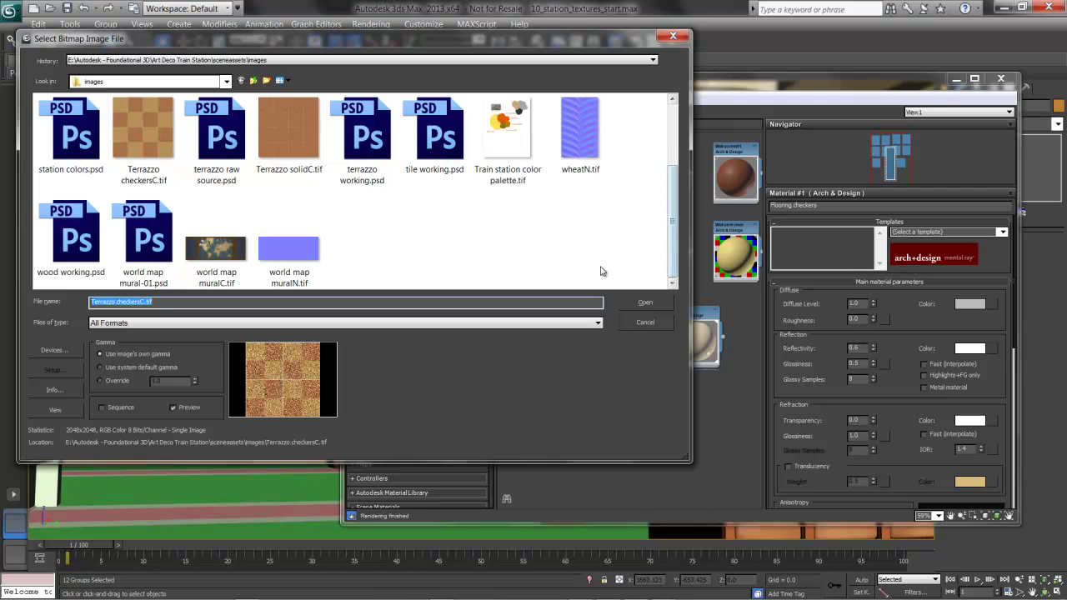
click(127, 134)
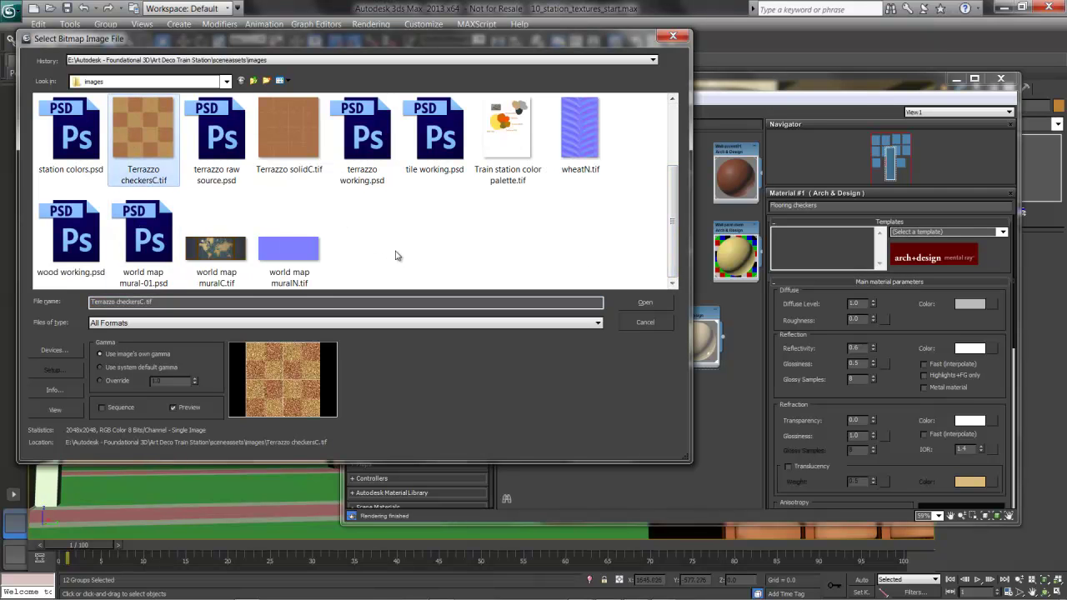
click(59, 412)
scroll(520, 329, up, 2)
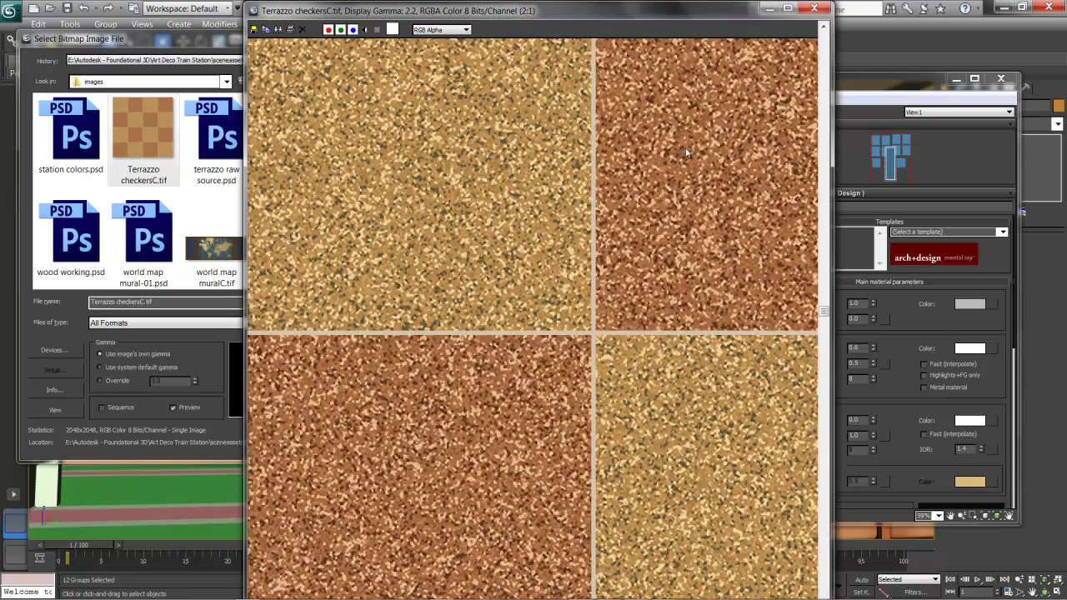
click(814, 8)
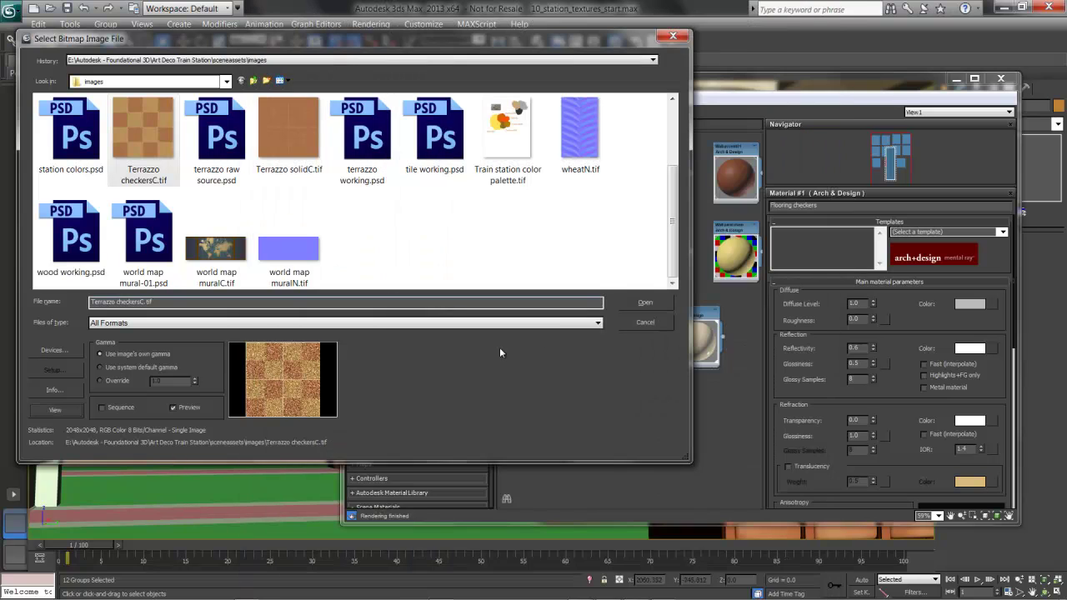
click(654, 302)
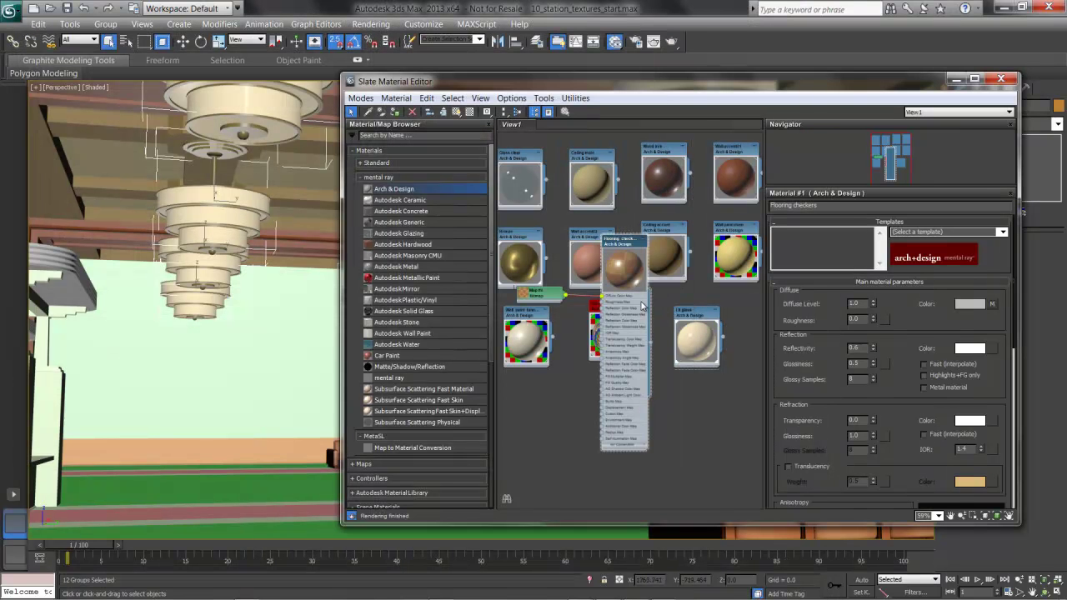
click(457, 114)
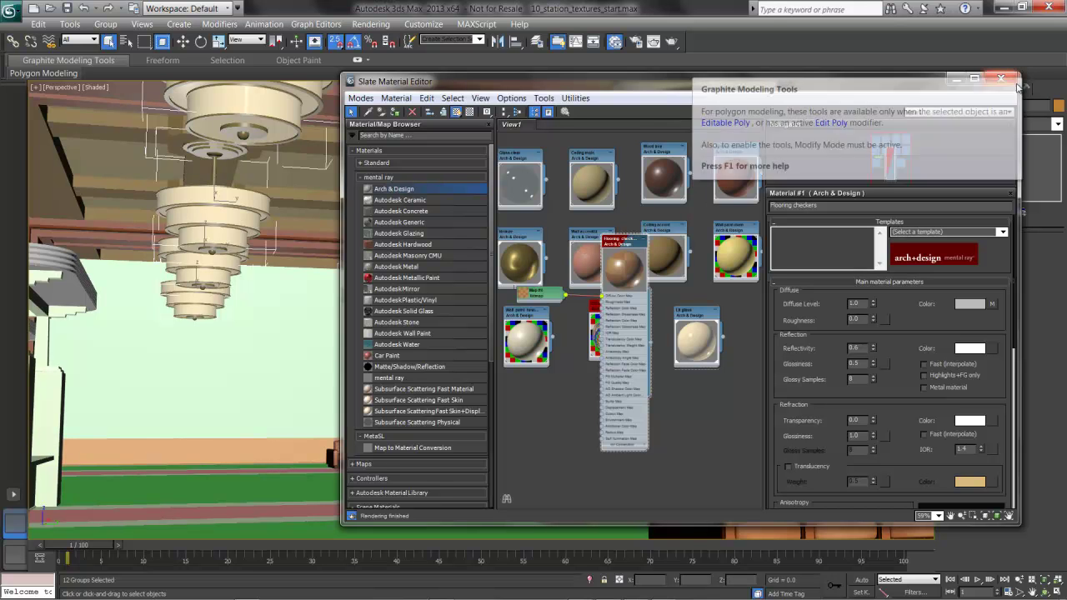
click(1003, 80)
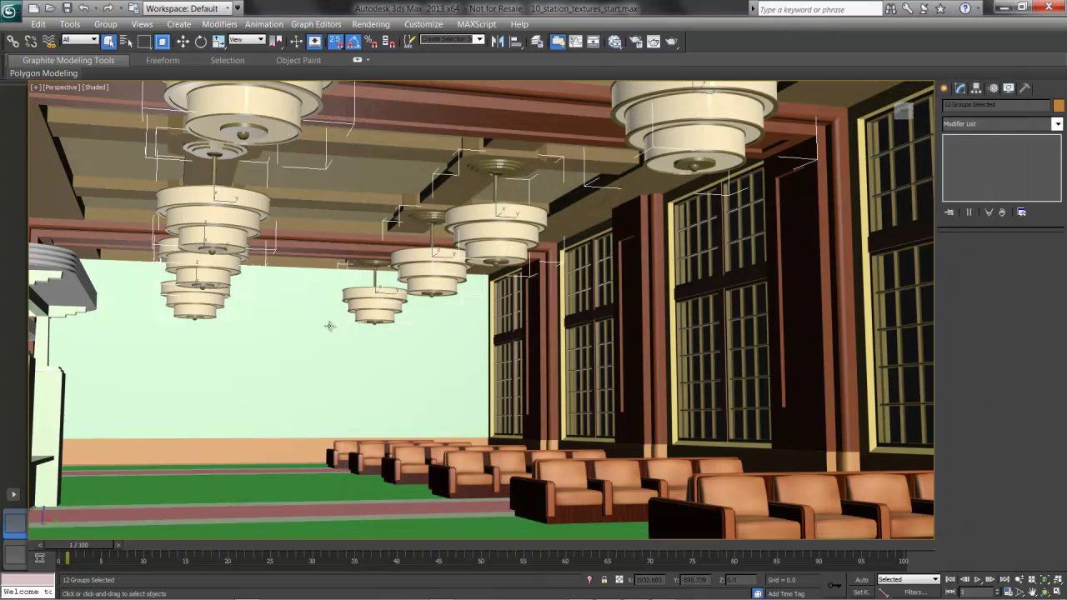
Select the four green floor sections of the station together and turn on edged faces in the viewport.
click(271, 487)
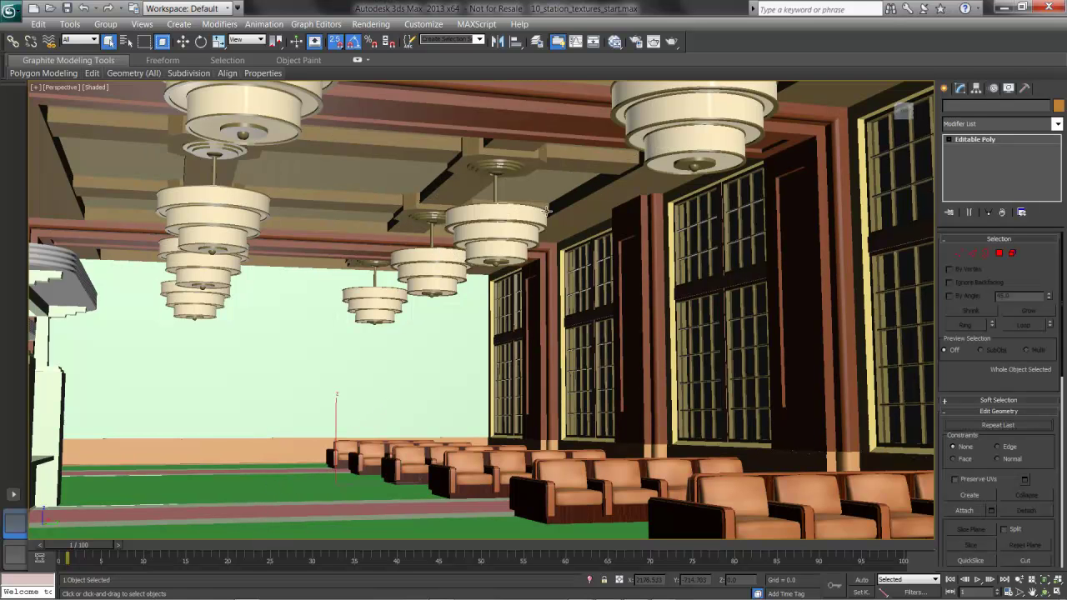
key(z)
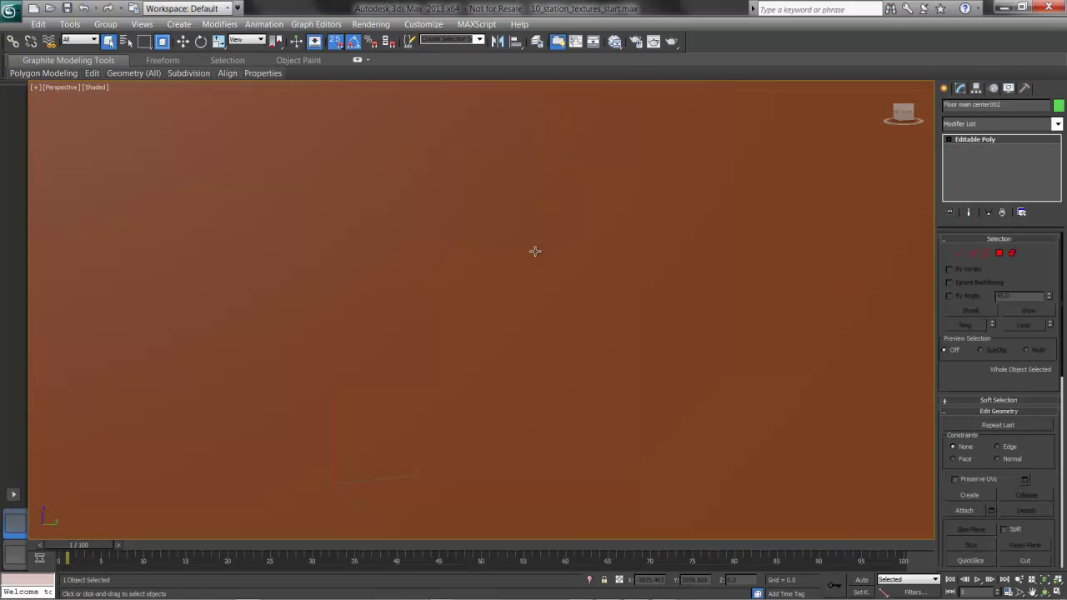
key(shift+z)
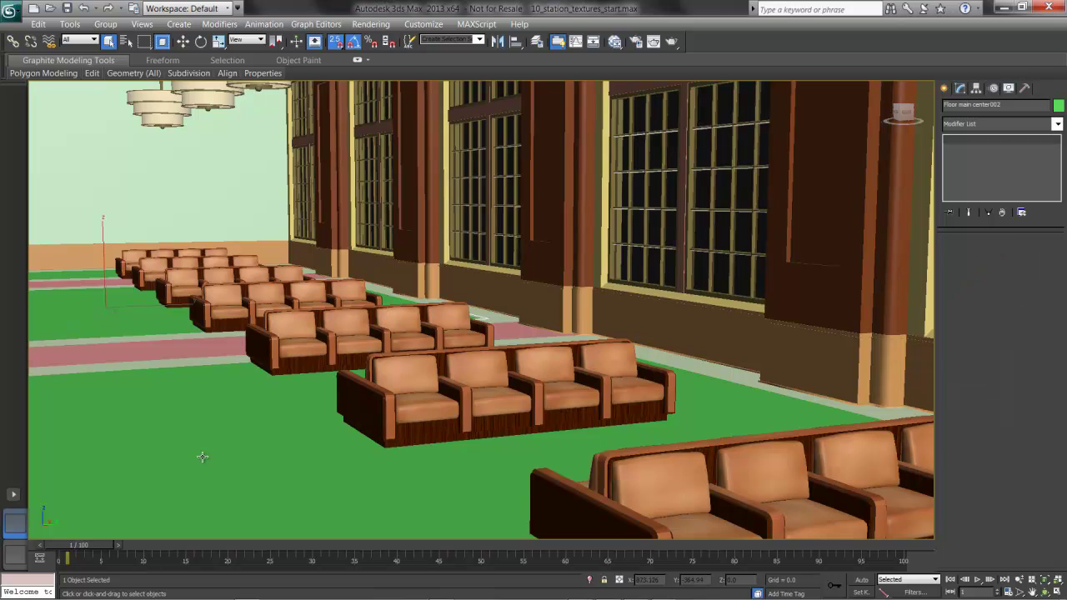
ctrl+click(118, 318)
key(F4)
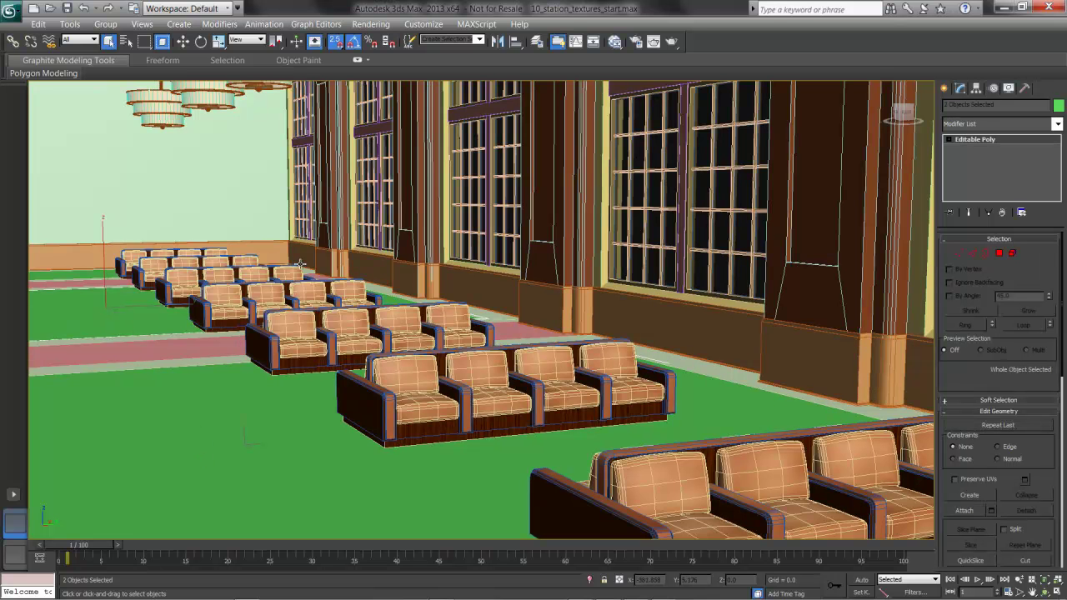
ctrl+click(68, 275)
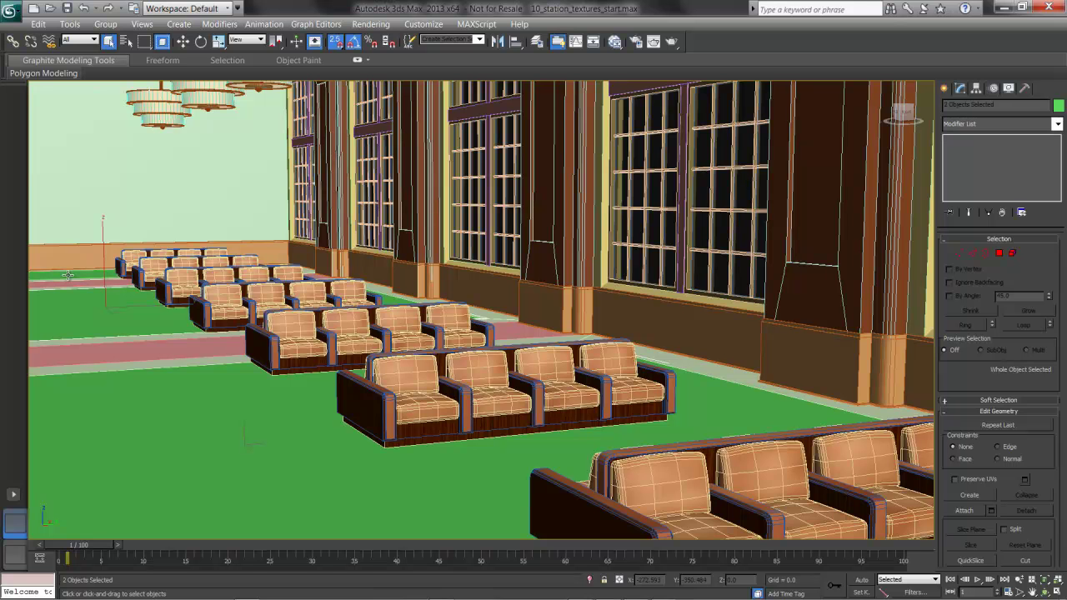
middle_drag(473, 381, 435, 331)
scroll(435, 330, down, 10)
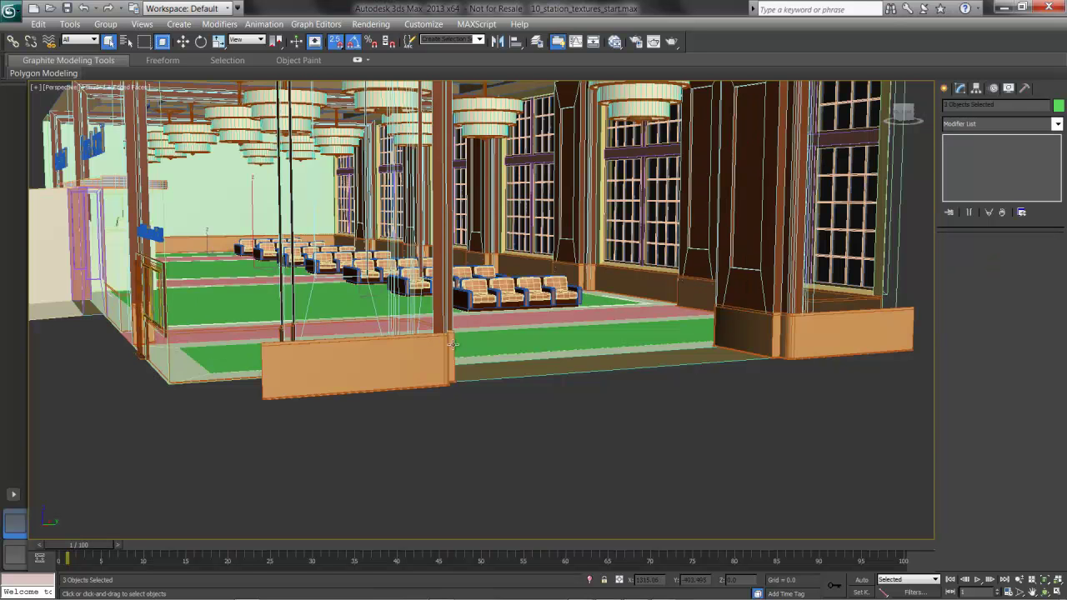
ctrl+click(547, 343)
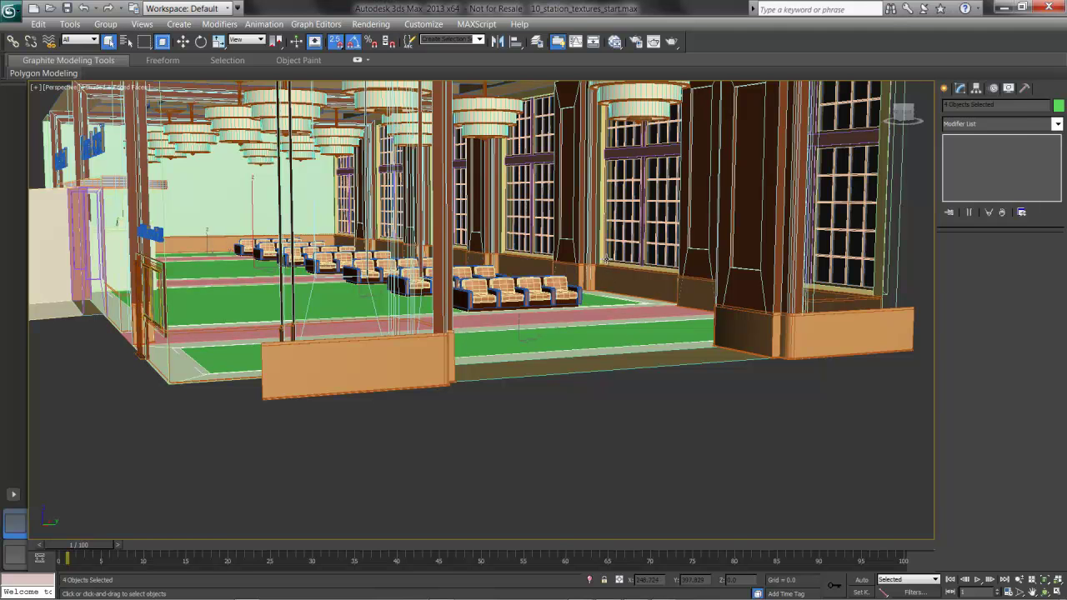
Assign the Flooring checkers material to the four selected floor sections.
key(m)
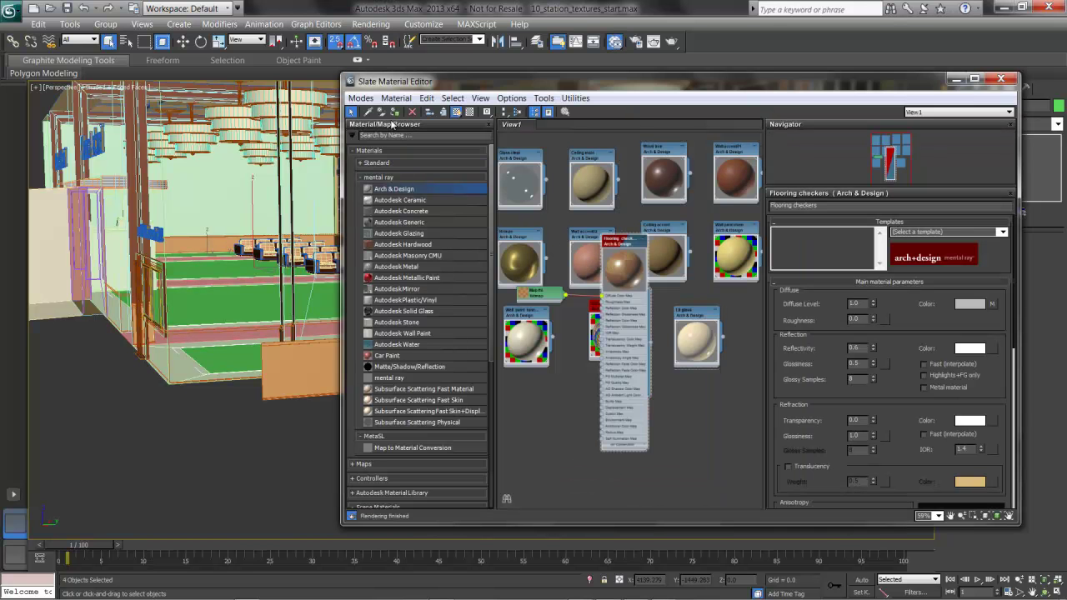
click(395, 111)
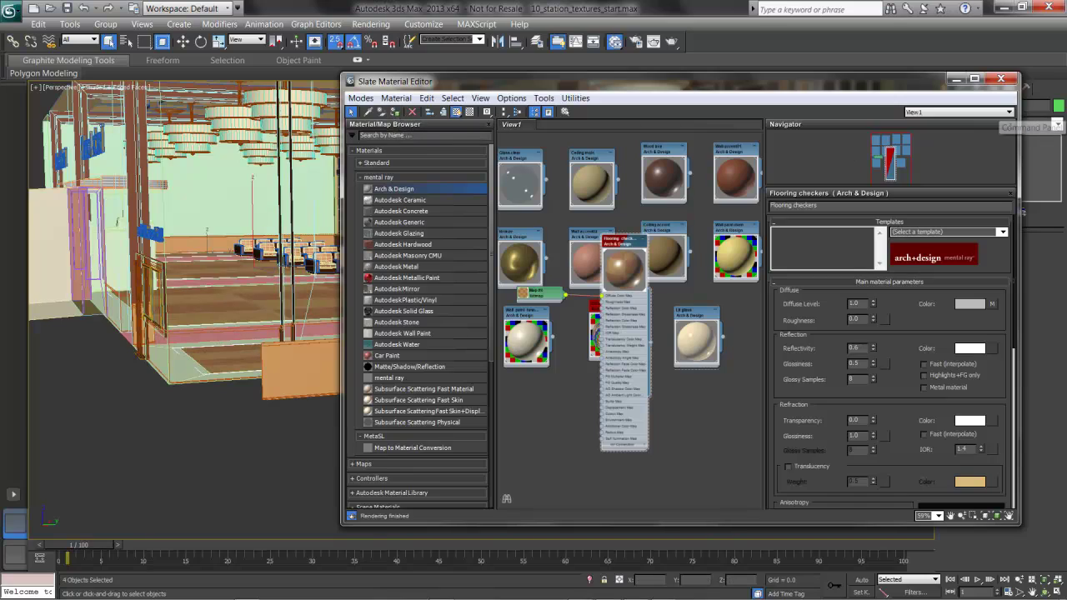
click(1003, 79)
Add a UVW Map modifier to the four selected floor sections.
alt+middle_drag(492, 210, 416, 231)
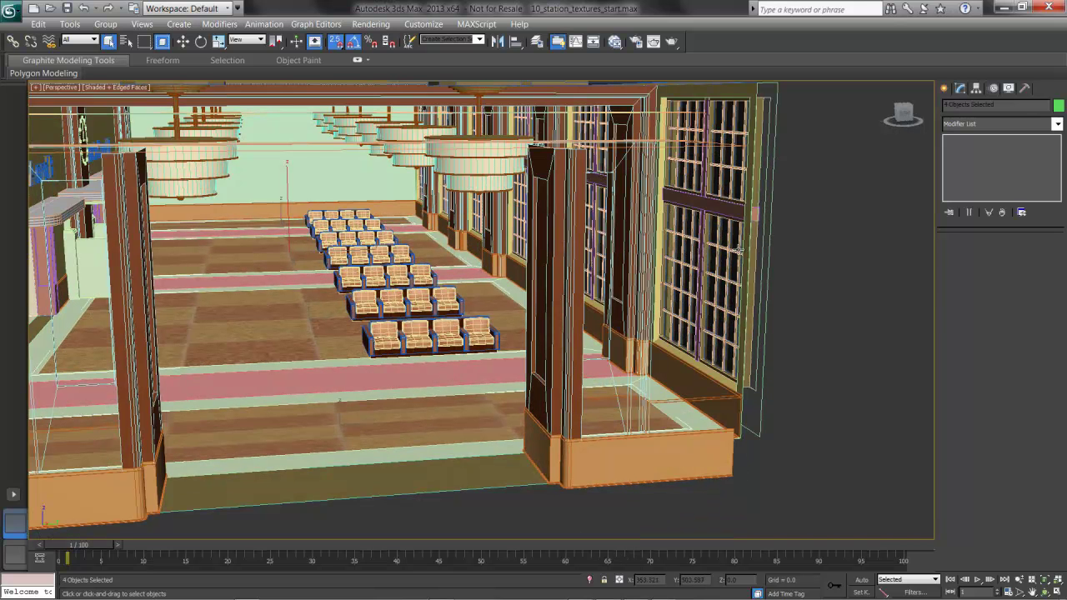
click(972, 125)
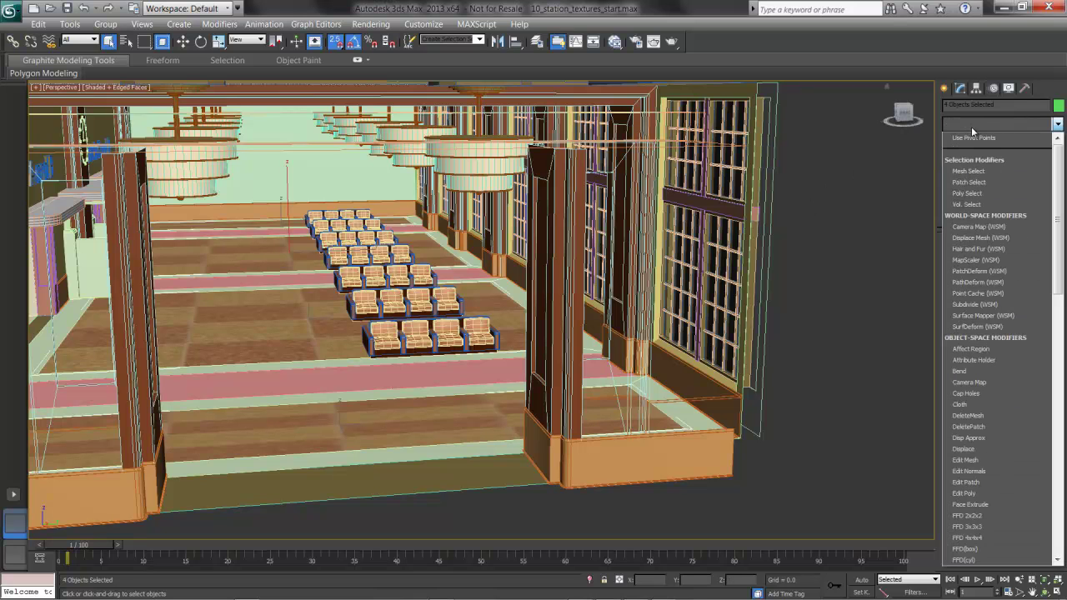
key(u)
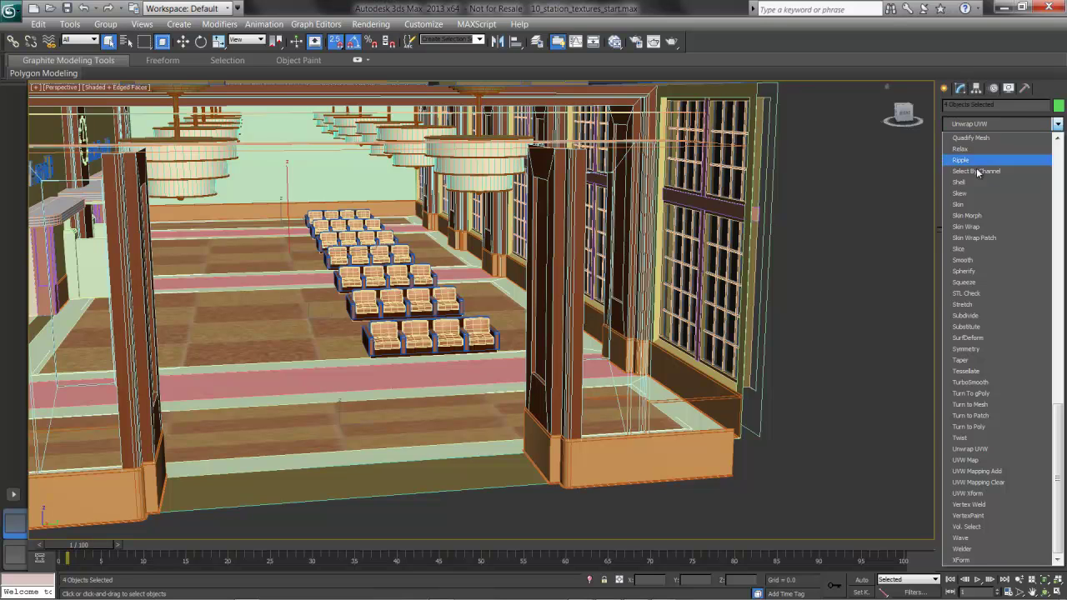
click(983, 461)
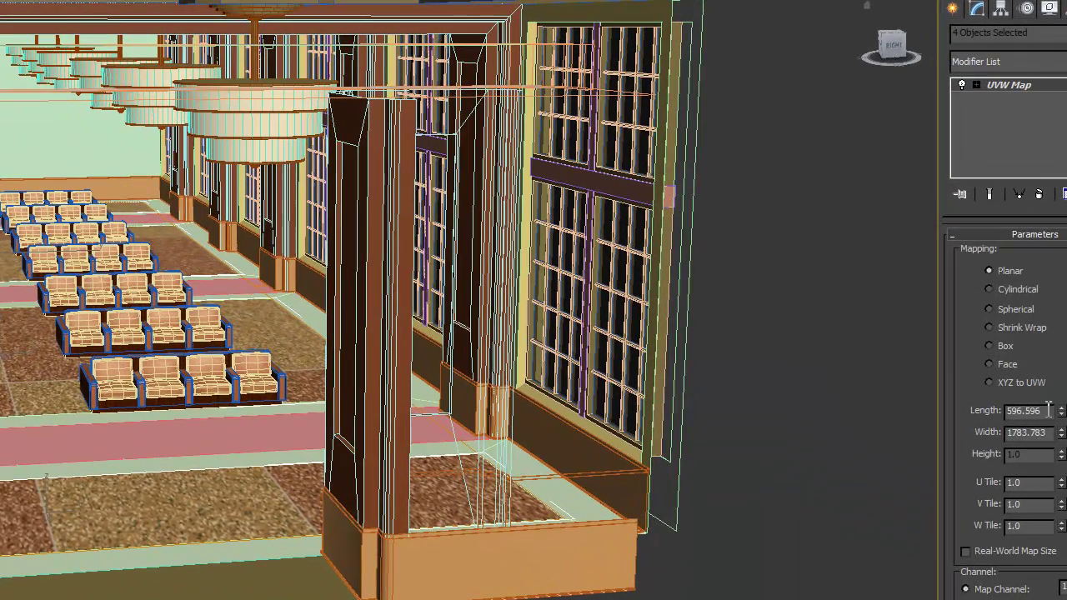
Set the length and width of the floor's planar UVW mapping to 144 each.
drag(1049, 410, 1011, 410)
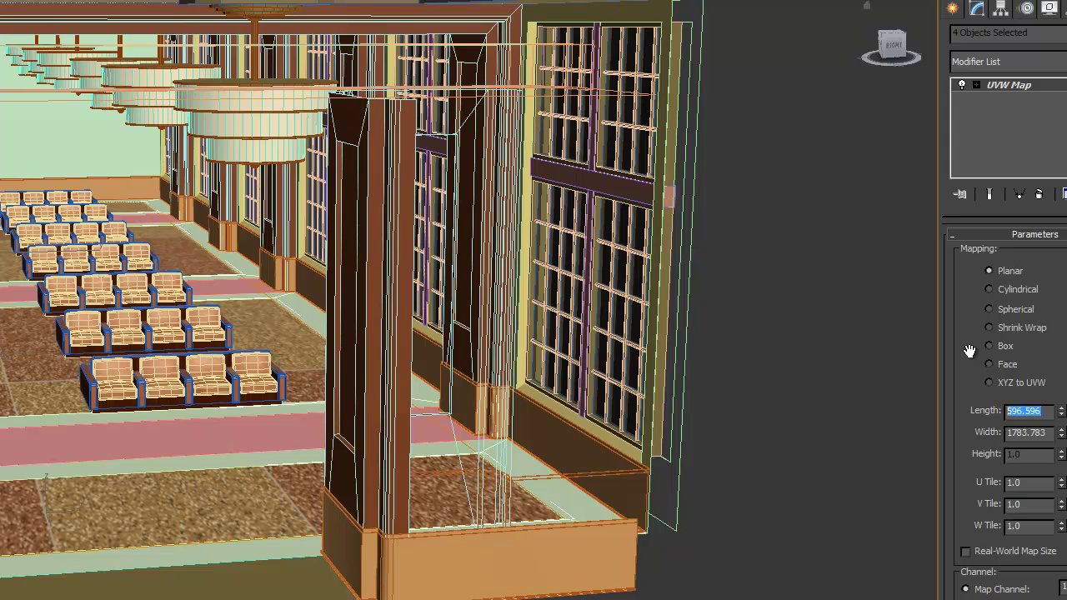
text(144)
key(Tab)
text(144)
key(Tab)
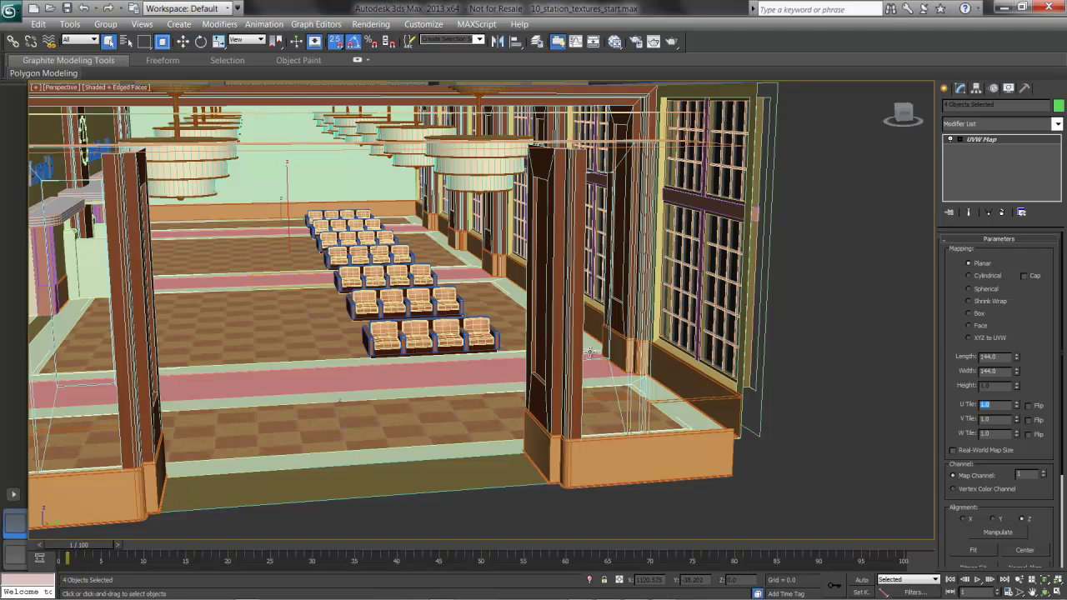
Rotate the floor's UVW Map gizmo by -45 degrees about Z to turn the checkers diagonally, and return to the top level.
key(e)
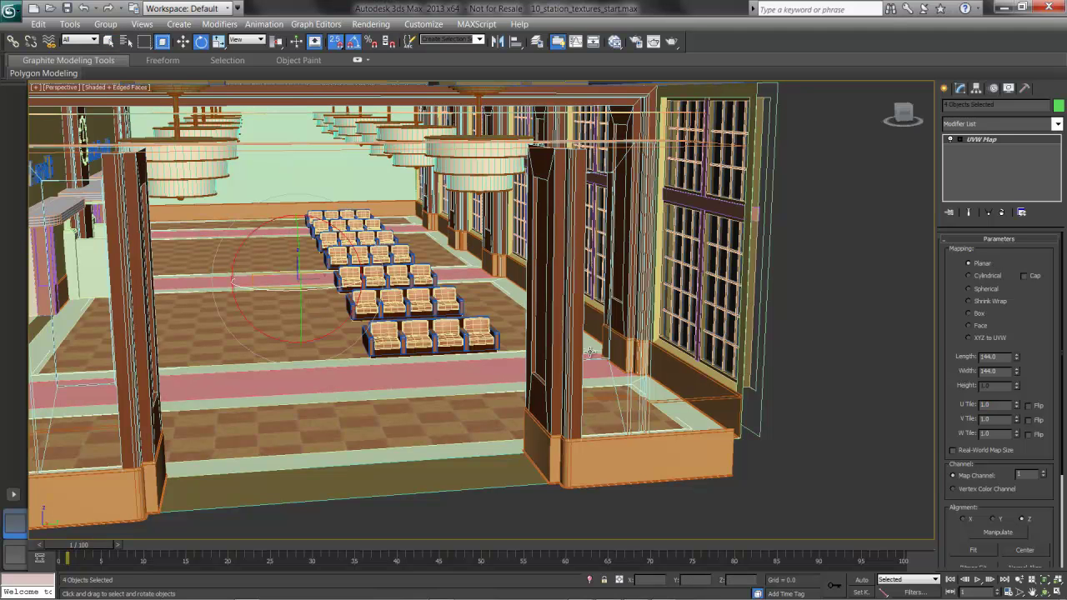
right_click(590, 353)
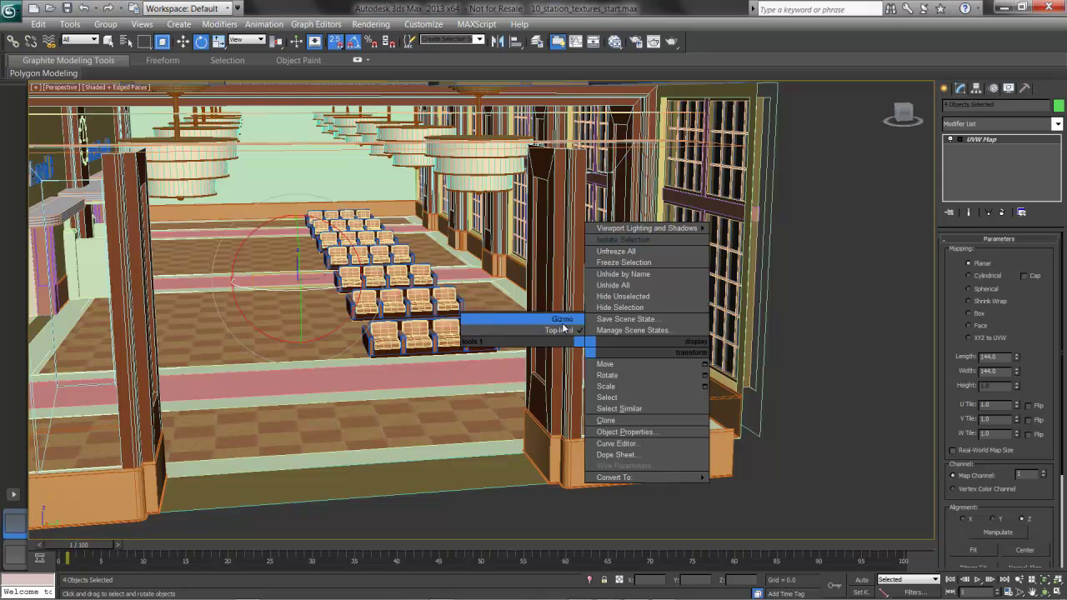
click(564, 329)
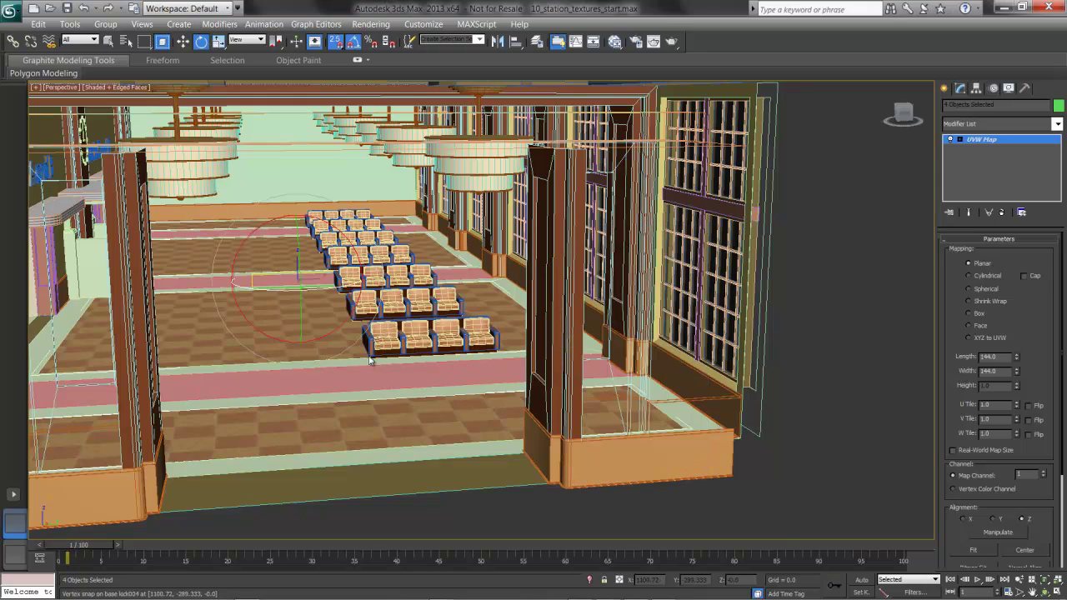
alt+middle_drag(359, 355, 357, 388)
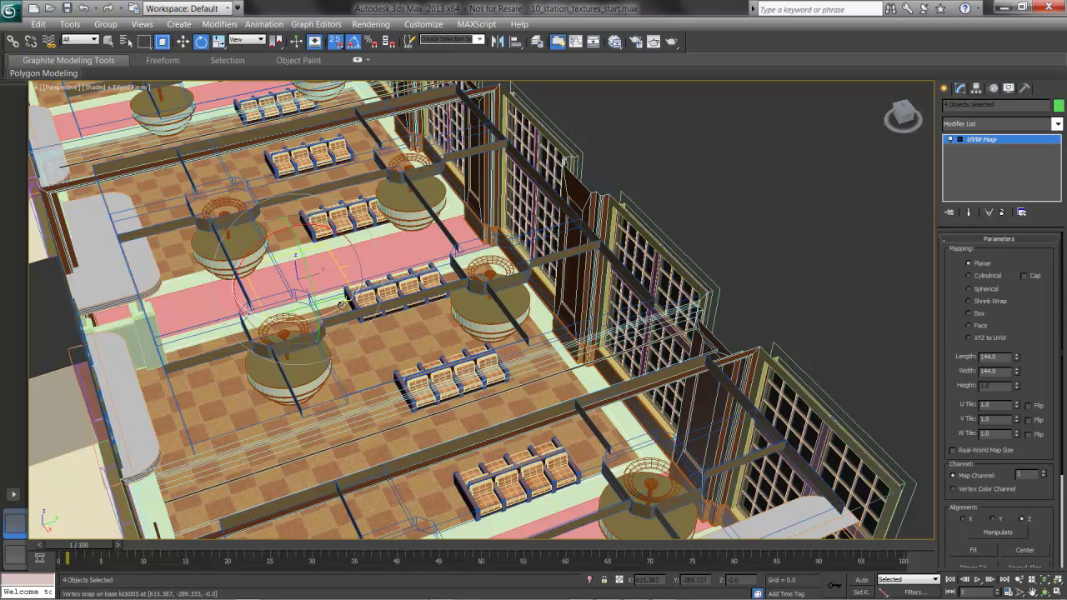
drag(342, 304, 313, 309)
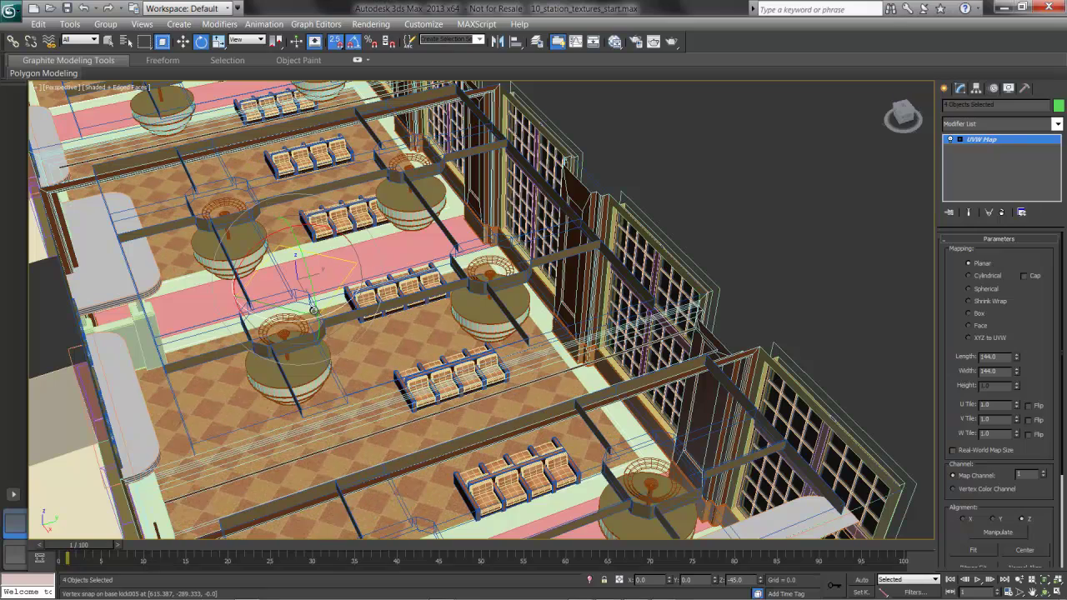
alt+middle_drag(458, 383, 450, 359)
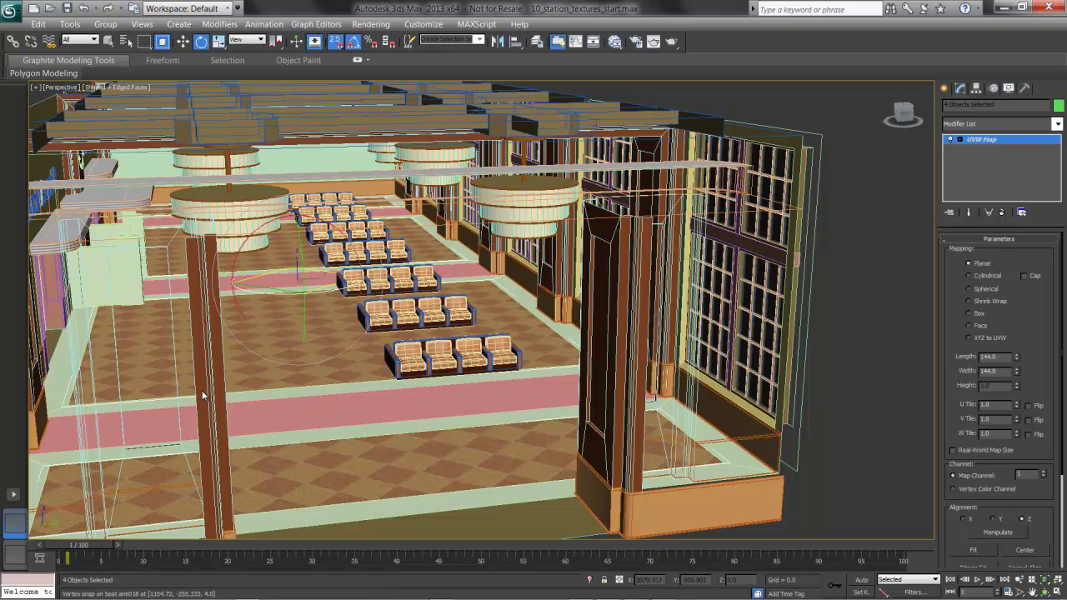
right_click(555, 358)
click(500, 333)
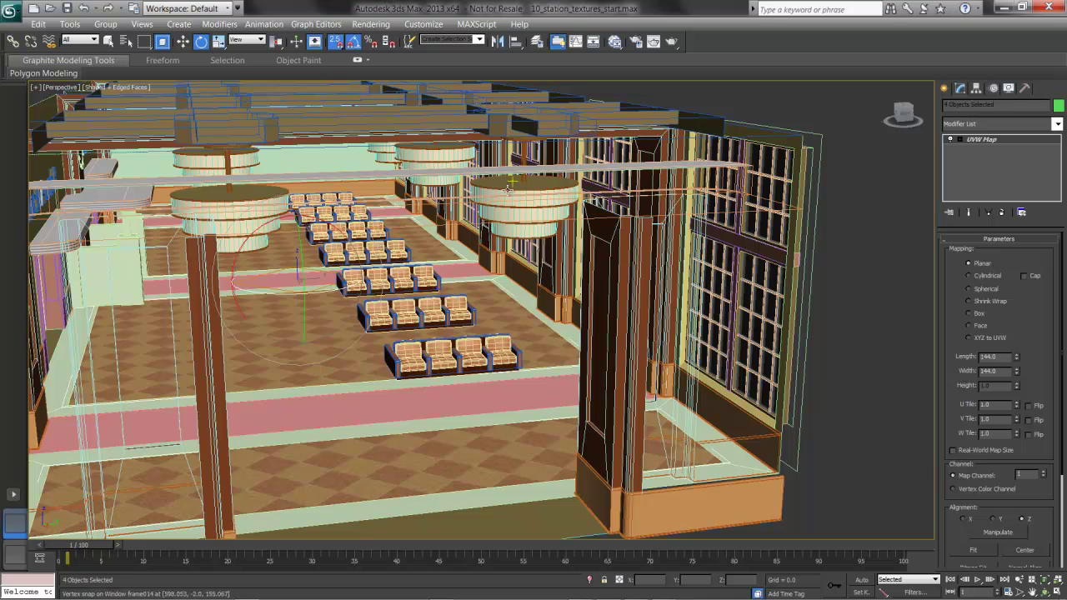
For the selected back wall mural, create an Arch & Design material named Wall mural with reflectivity 0.3 and glossiness 0.3.
alt+middle_drag(502, 263, 251, 208)
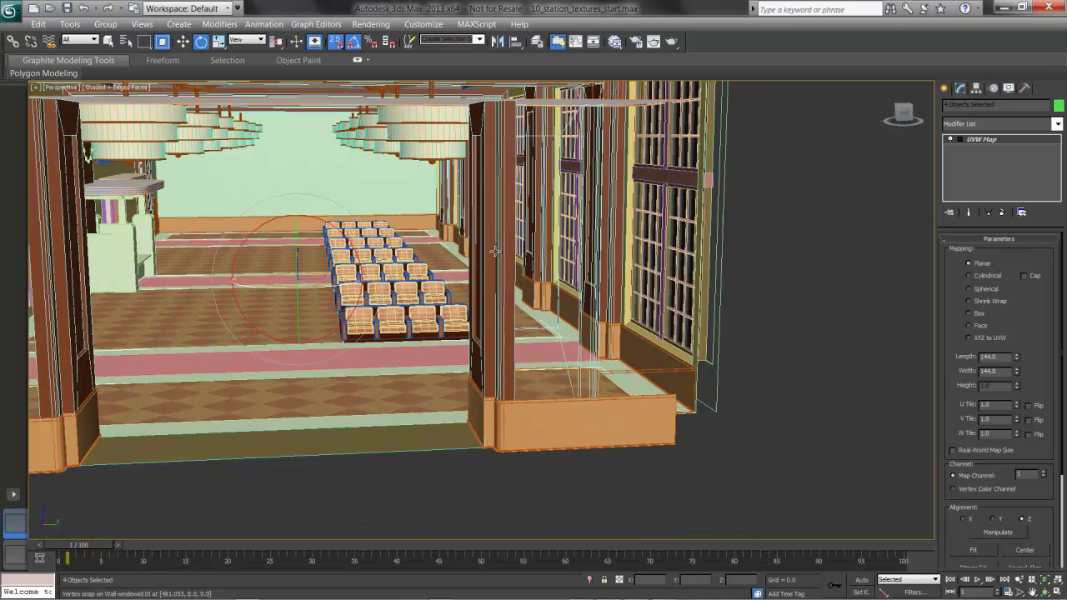
click(299, 162)
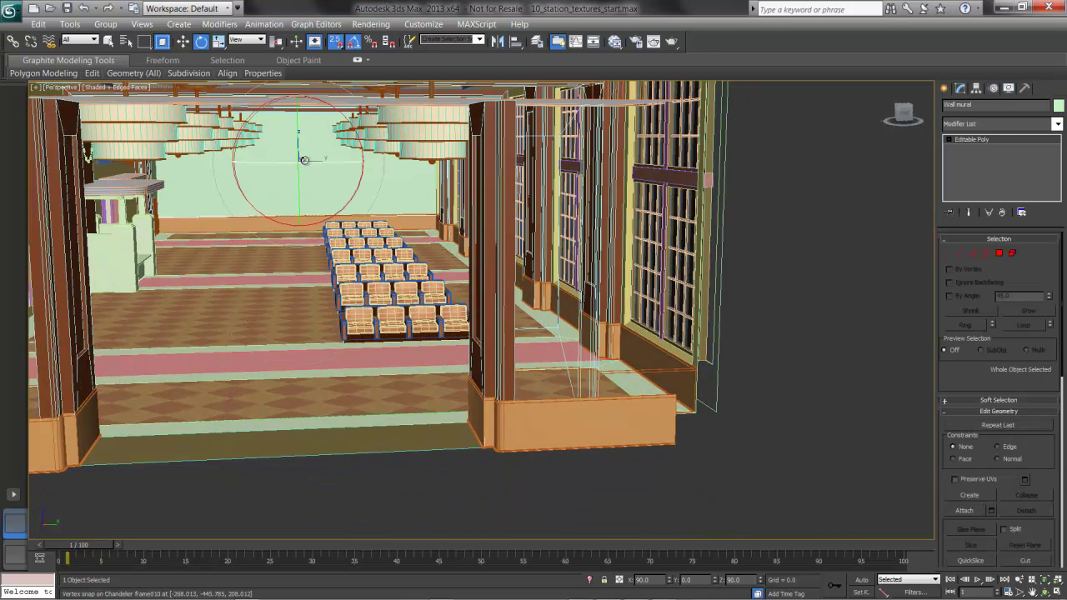
key(m)
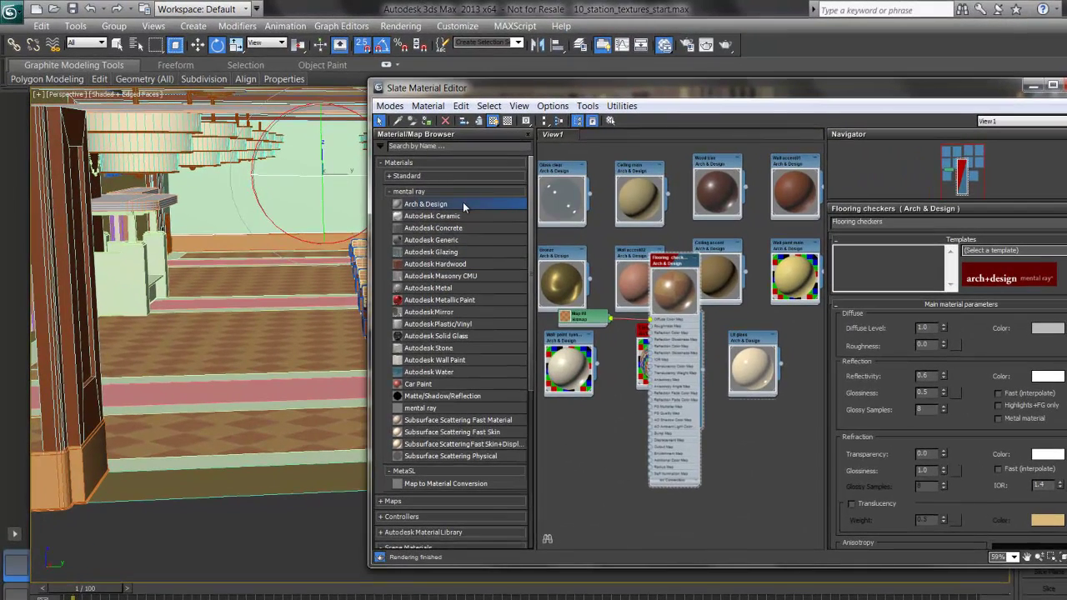
double_click(462, 202)
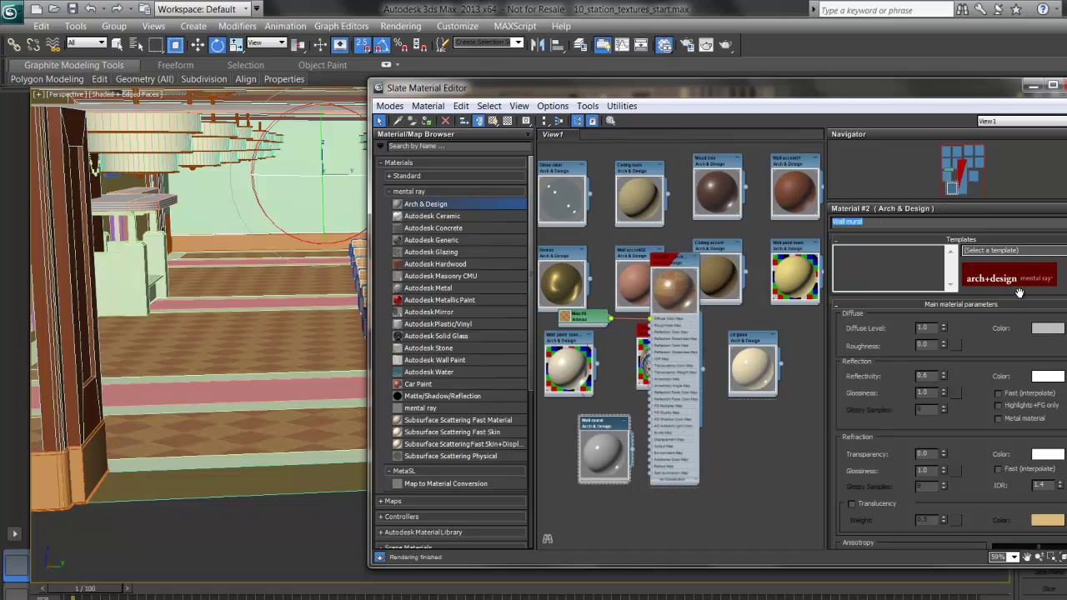
double_click(930, 375)
key(Return)
key(Return)
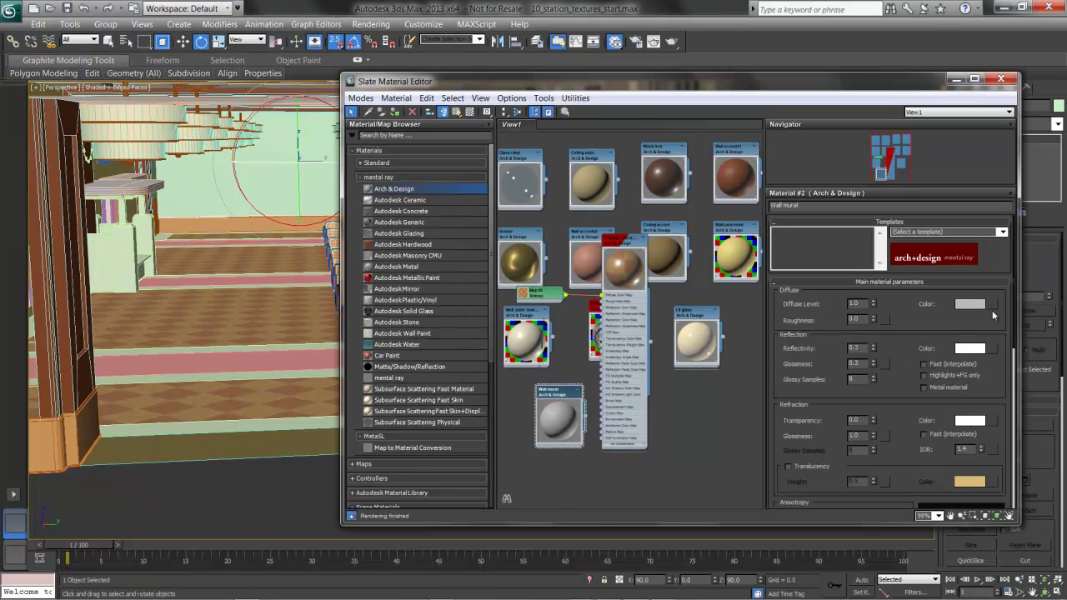
Load world map muralC.tif as a bitmap for the diffuse color of the Wall mural material.
click(990, 305)
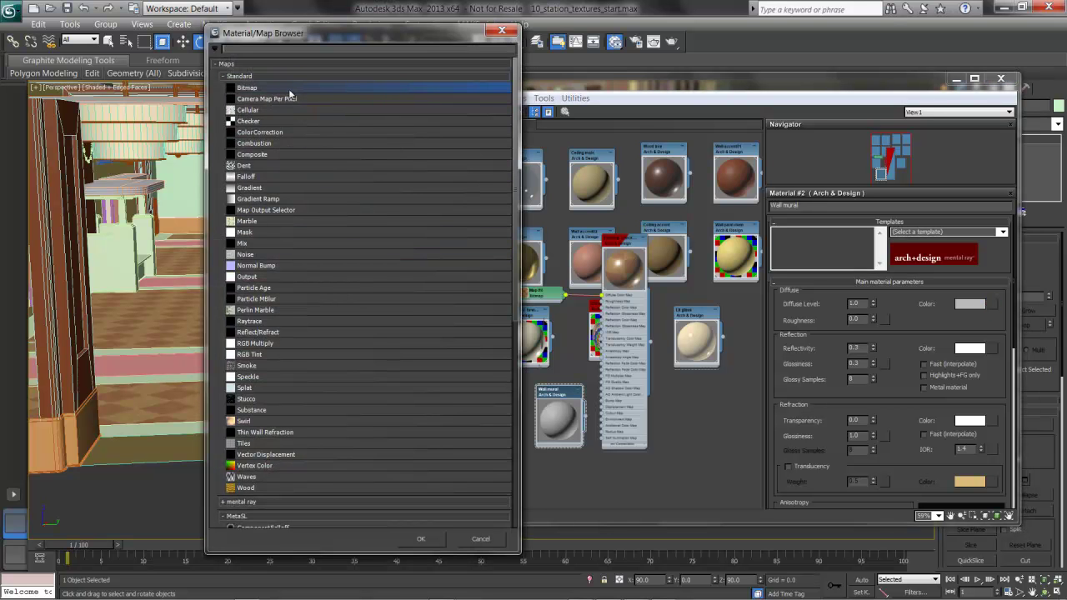
double_click(289, 92)
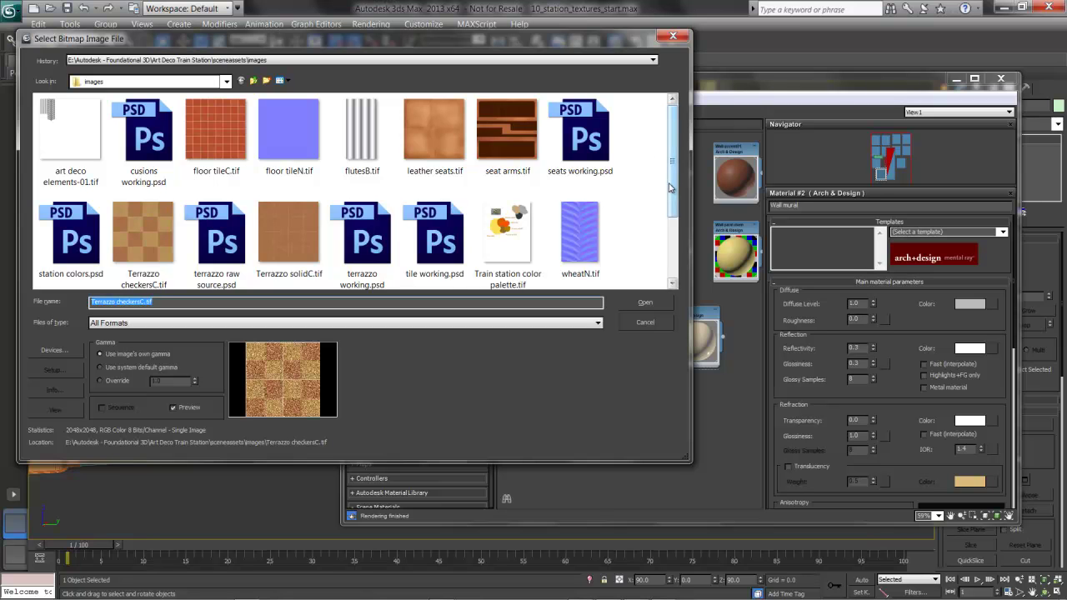
scroll(672, 194, down, 3)
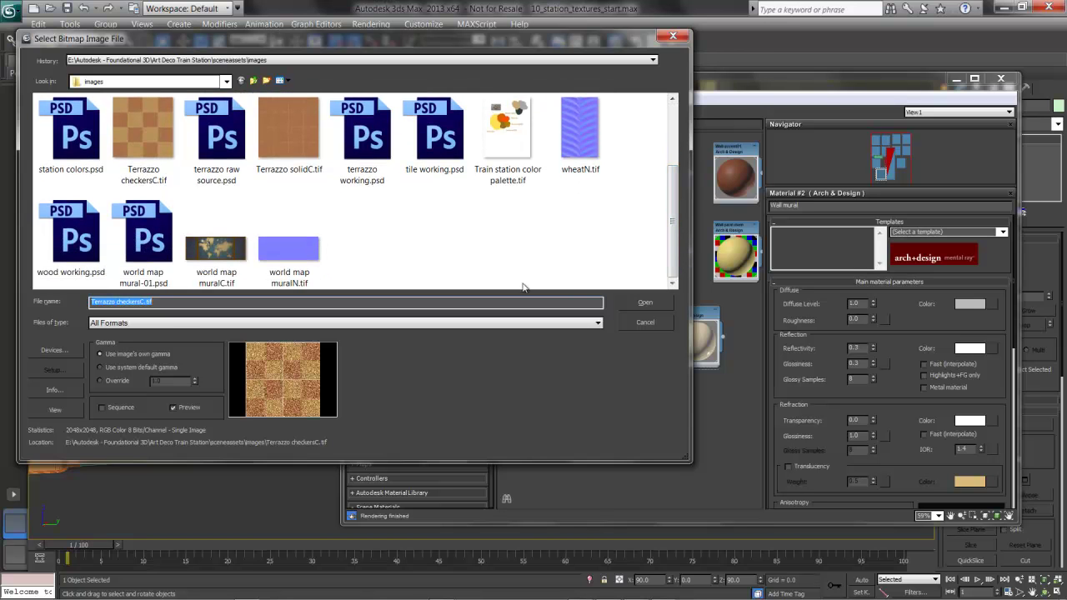
click(225, 256)
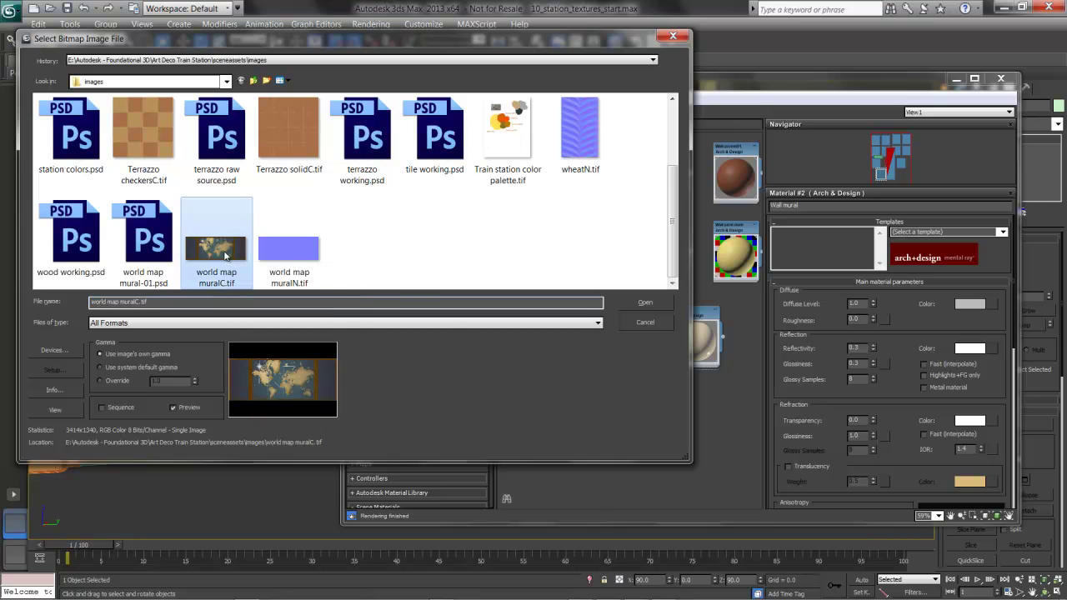
click(659, 302)
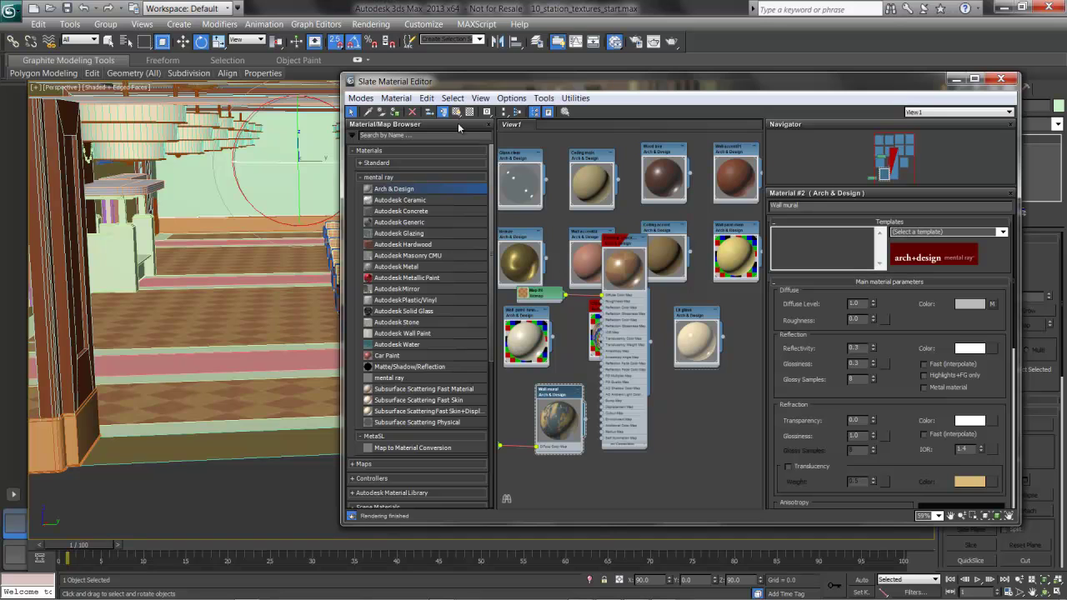
Show the Wall mural material in the viewport, assign it to the selected back wall, and close the material editor.
click(457, 113)
click(395, 112)
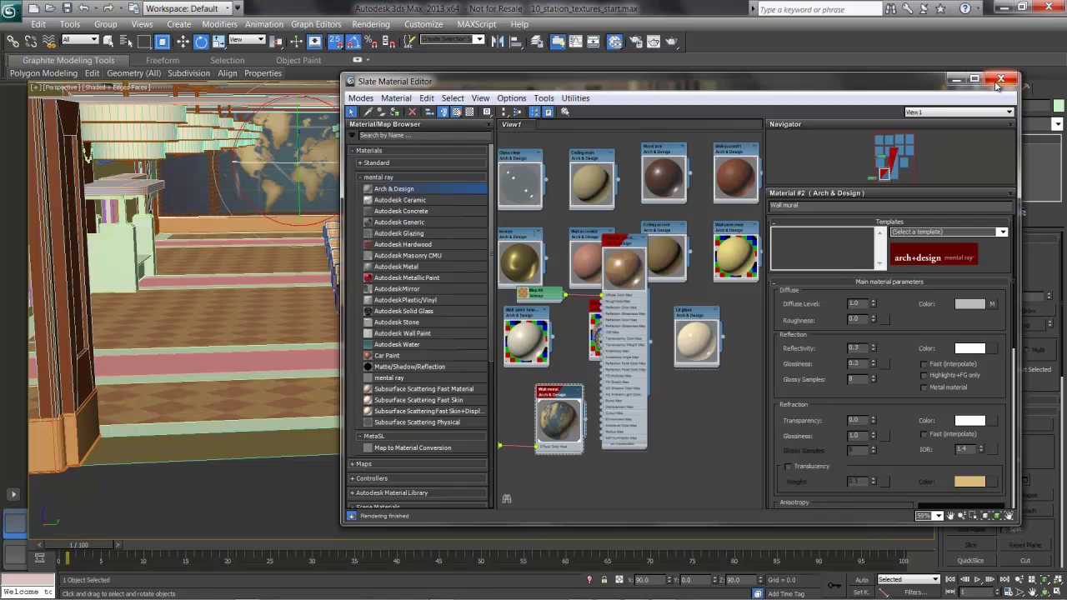
click(1001, 78)
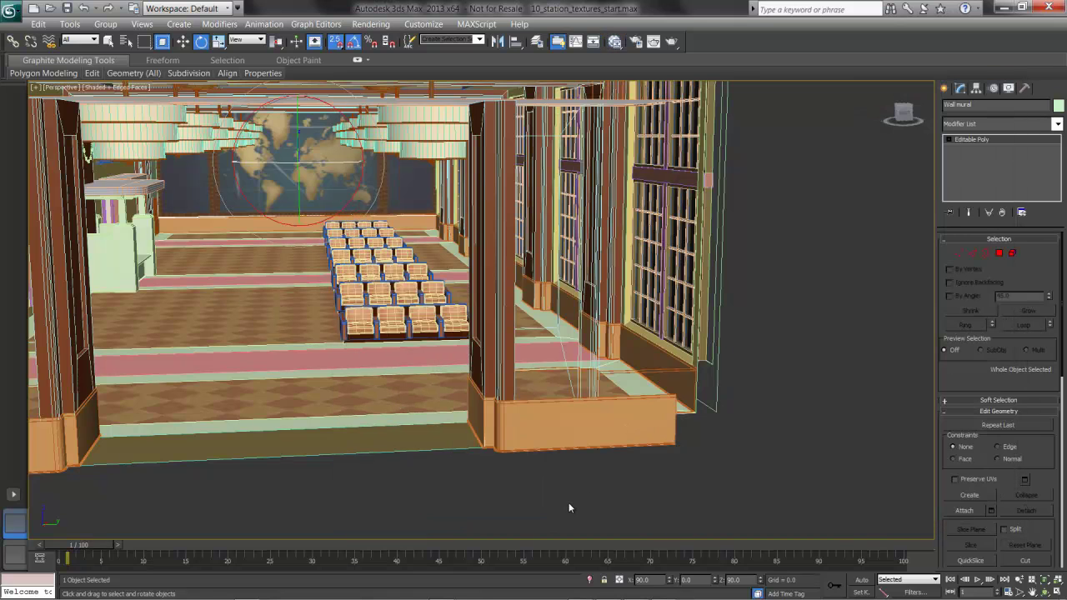
Select the tile base along the walls and create an Arch & Design material named Terra cotta tile with reflectivity 0.3 and glossiness 0.35.
mouse_move(547, 378)
alt+middle_down()
mouse_move(541, 361)
mouse_move(550, 364)
alt+middle_up()
key(shift+z)
key(shift+z)
key(shift+z)
key(shift+z)
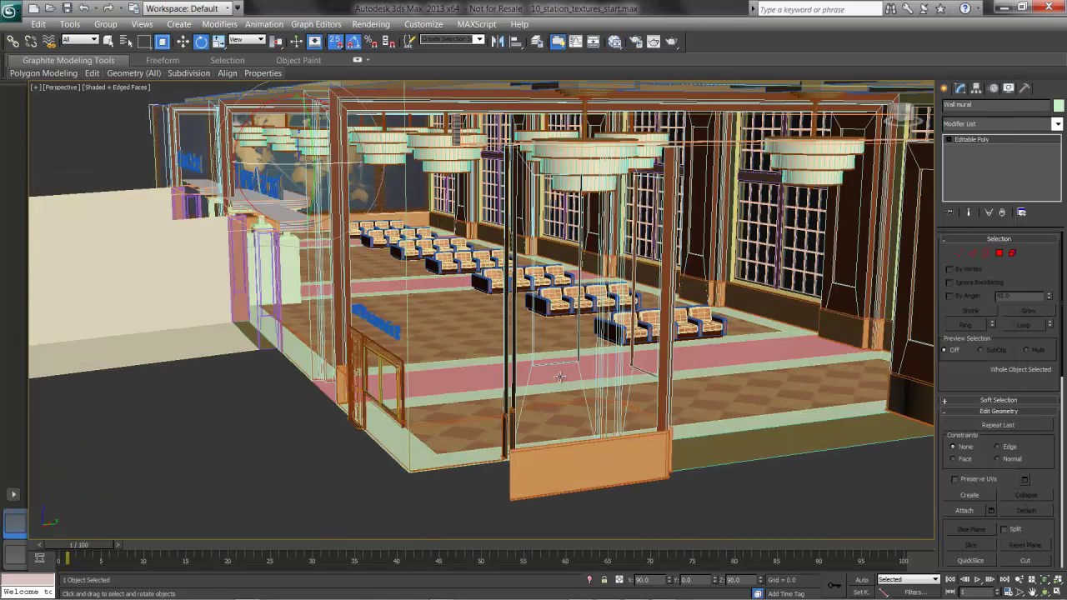
key(shift+z)
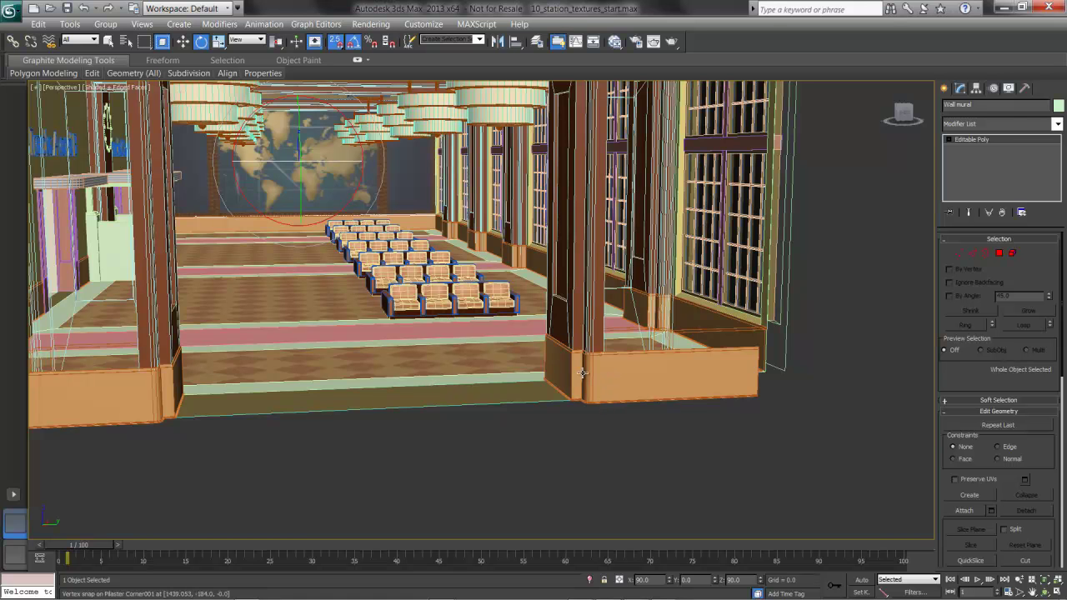
click(582, 373)
key(m)
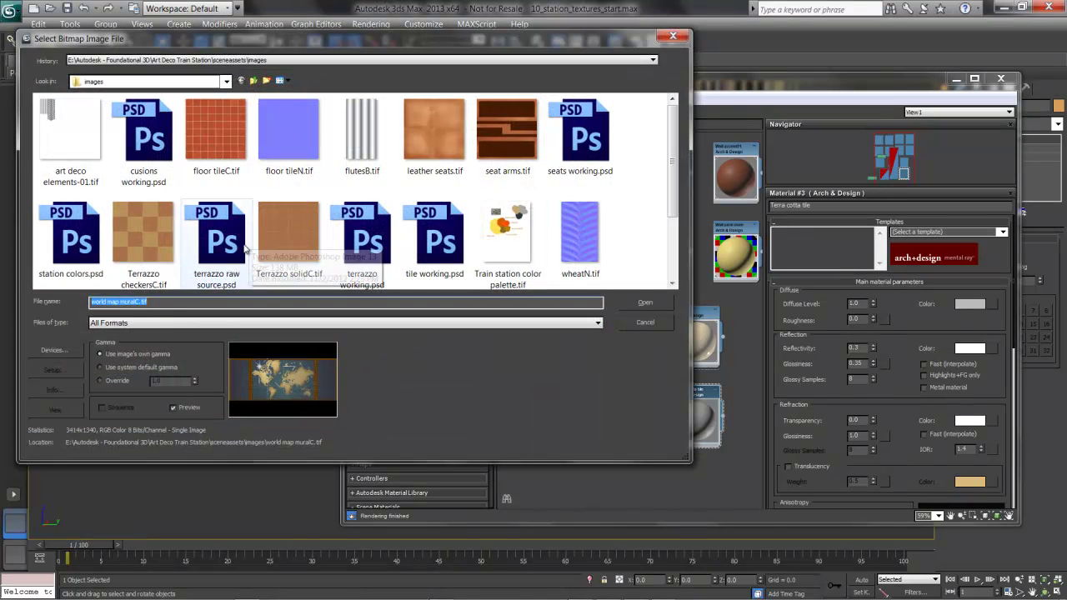
Load floor tileC.tif as the diffuse map of Terra cotta tile and assign the material to the tile base with viewport display enabled.
click(215, 146)
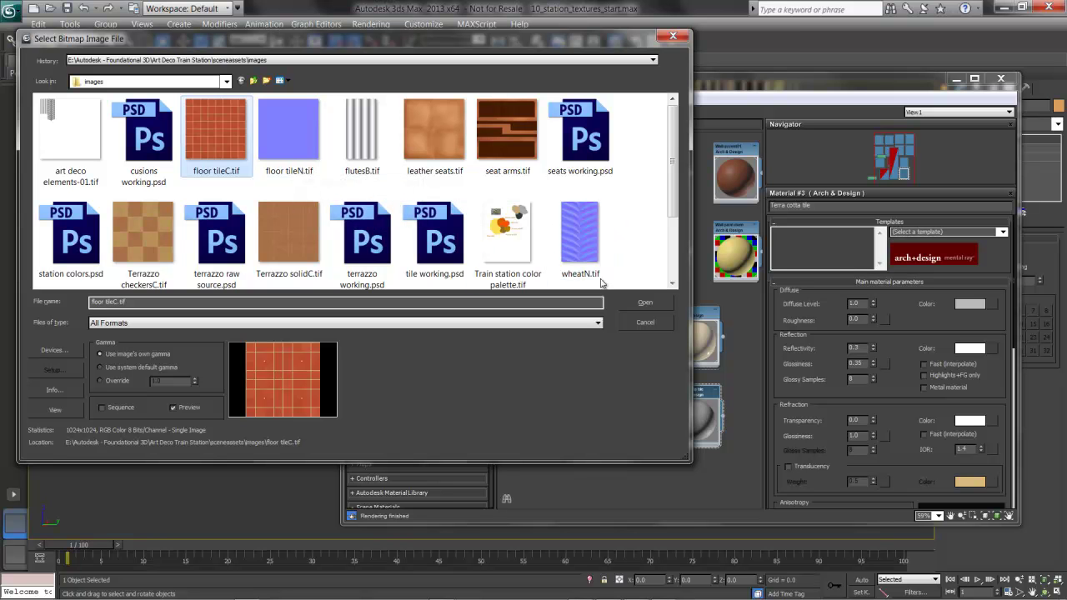
click(645, 302)
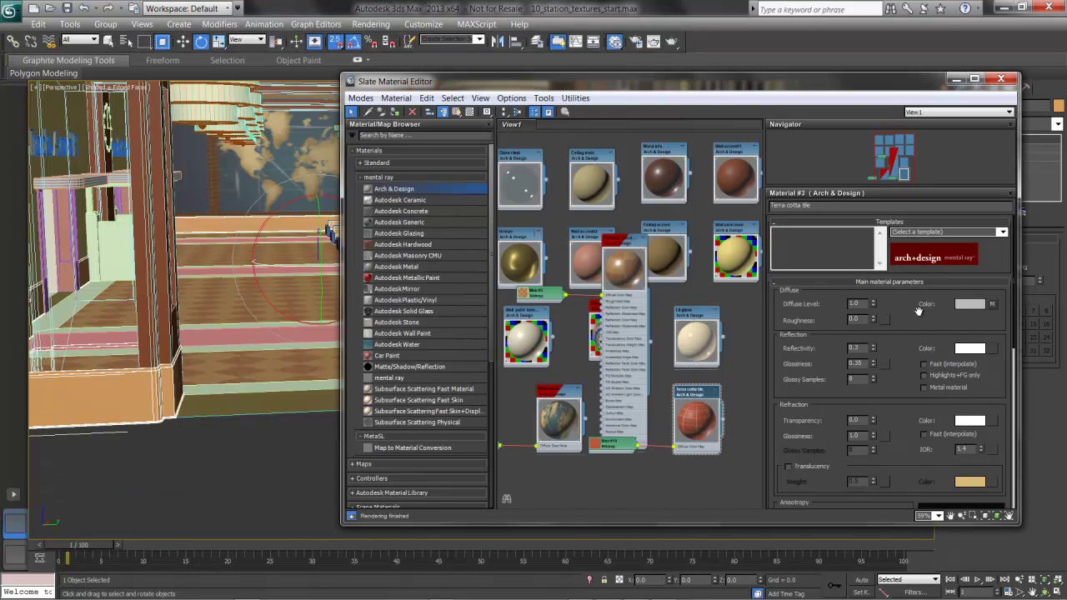
click(444, 112)
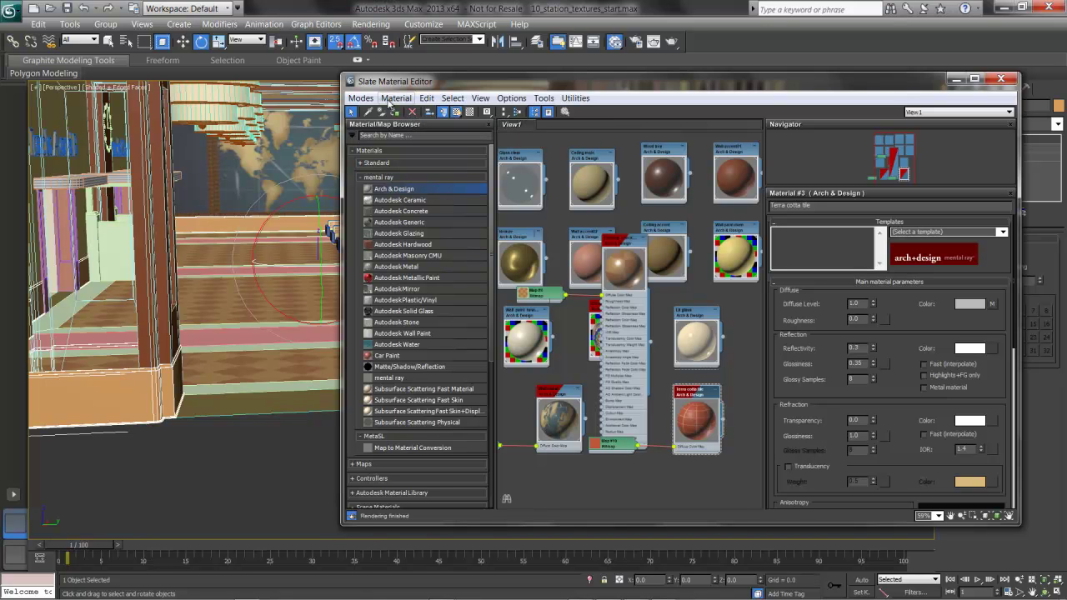
Add a Normal Bump map to the bump channel of the Terra cotta tile material.
drag(892, 407, 885, 12)
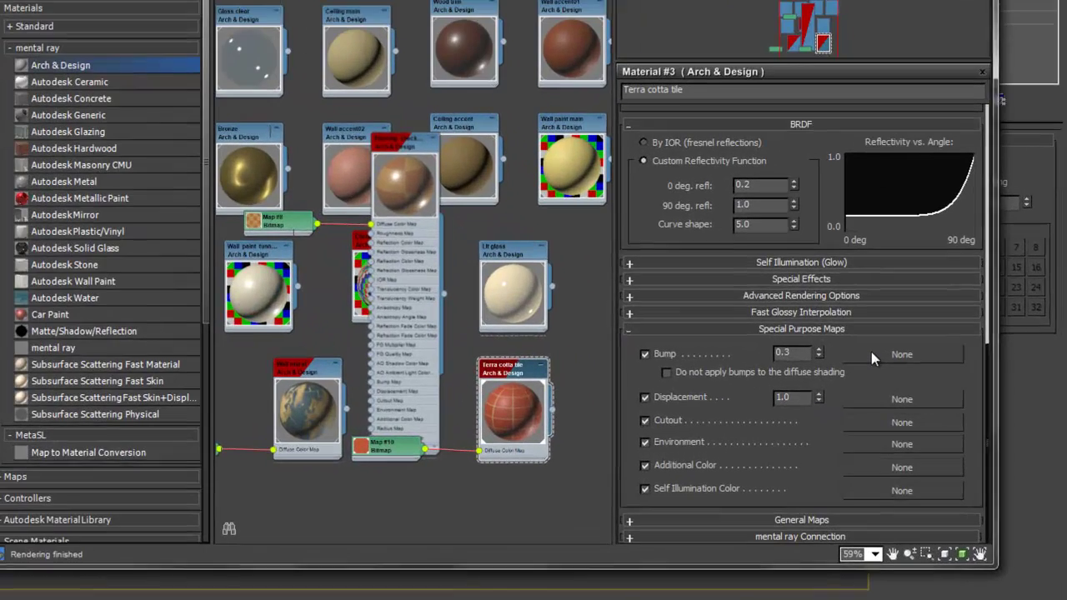
click(870, 351)
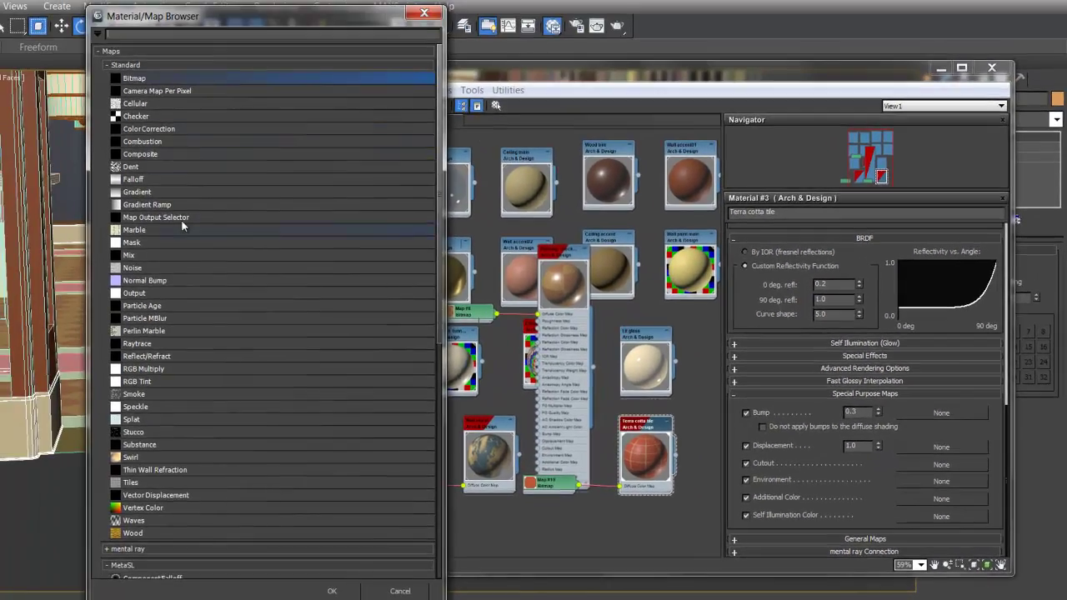
click(171, 282)
double_click(172, 281)
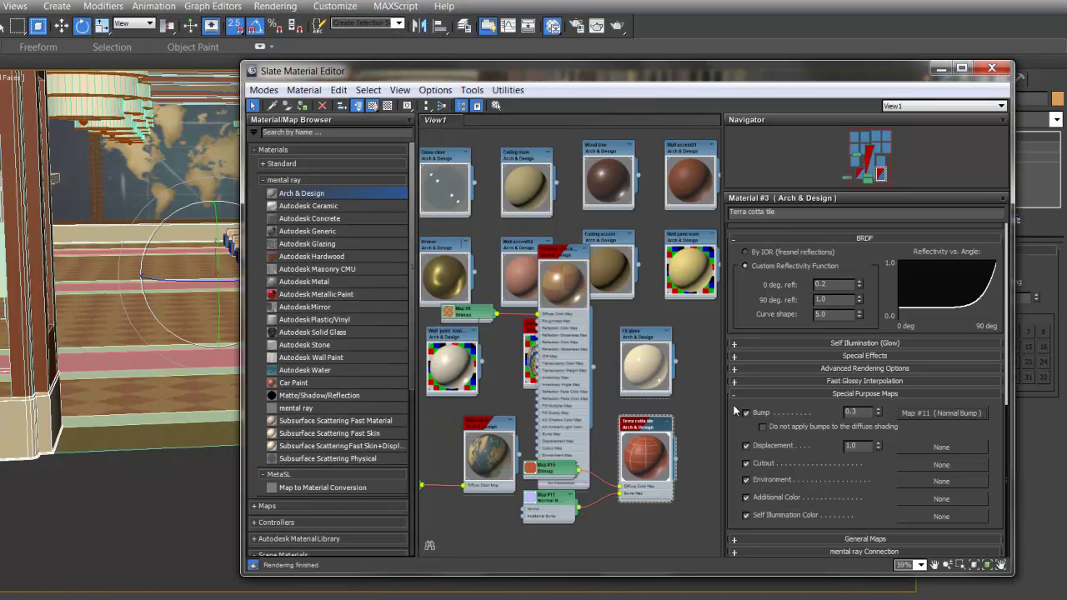
Preview floor tileN.tif and load it as the bitmap for the Normal Bump's normal input, and close the material editor.
mouse_move(907, 429)
click(922, 414)
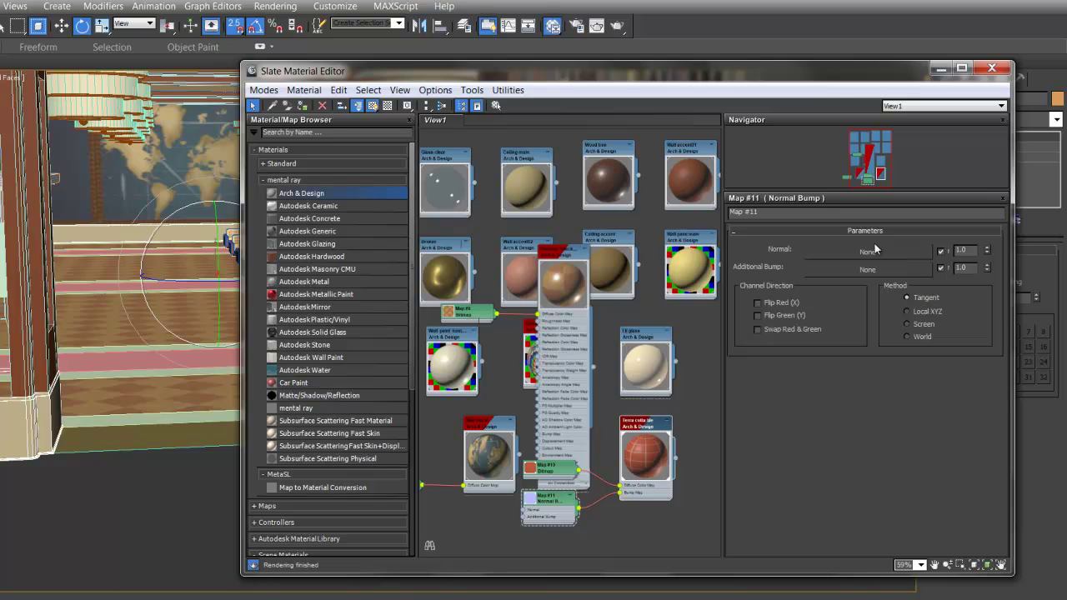
click(873, 250)
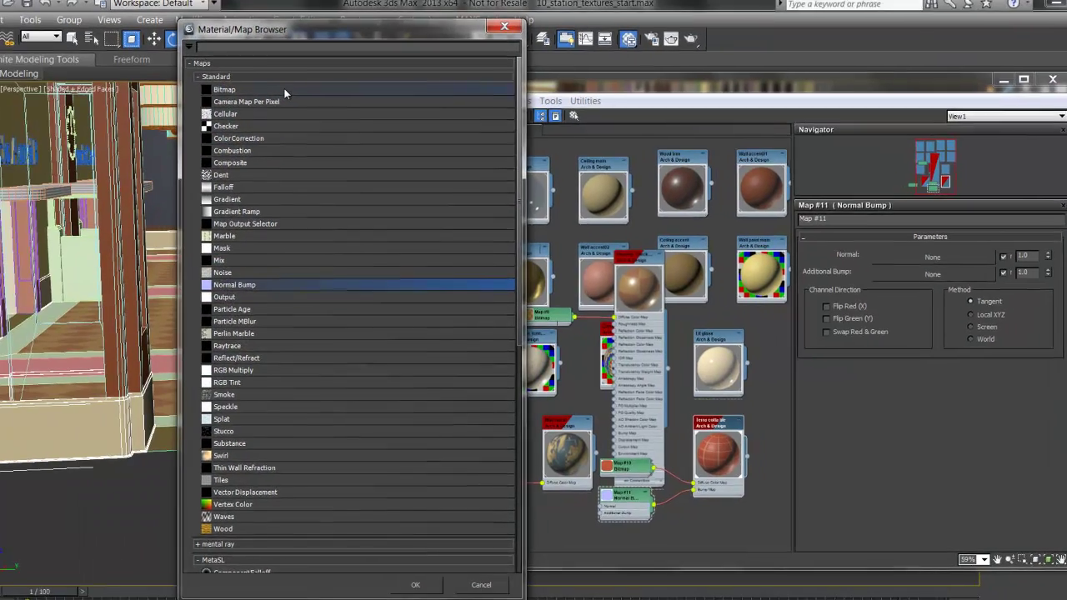
double_click(199, 78)
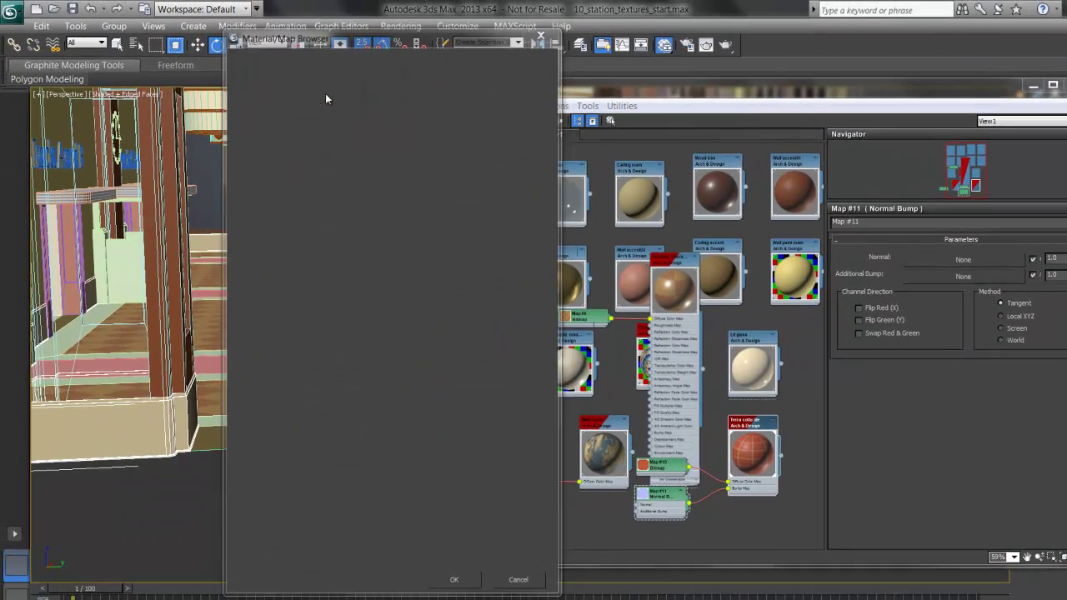
click(312, 146)
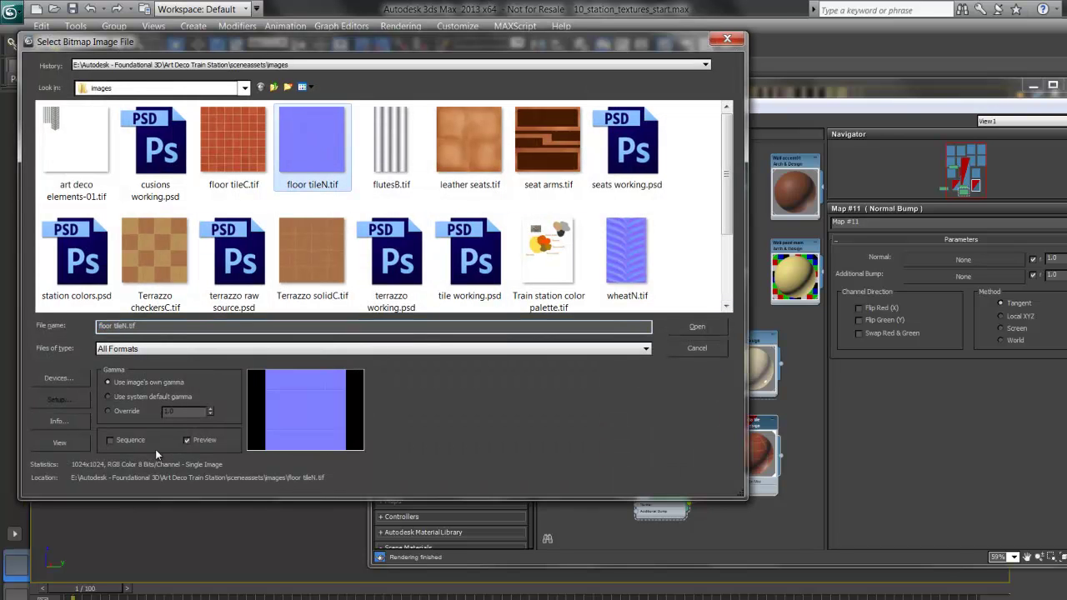
click(59, 444)
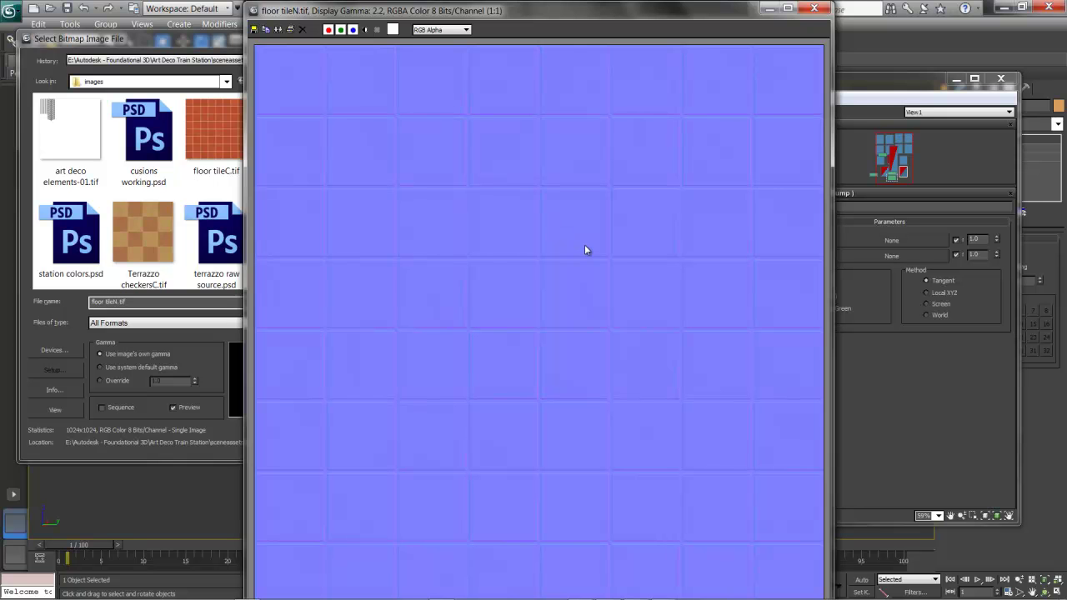
click(814, 7)
click(644, 301)
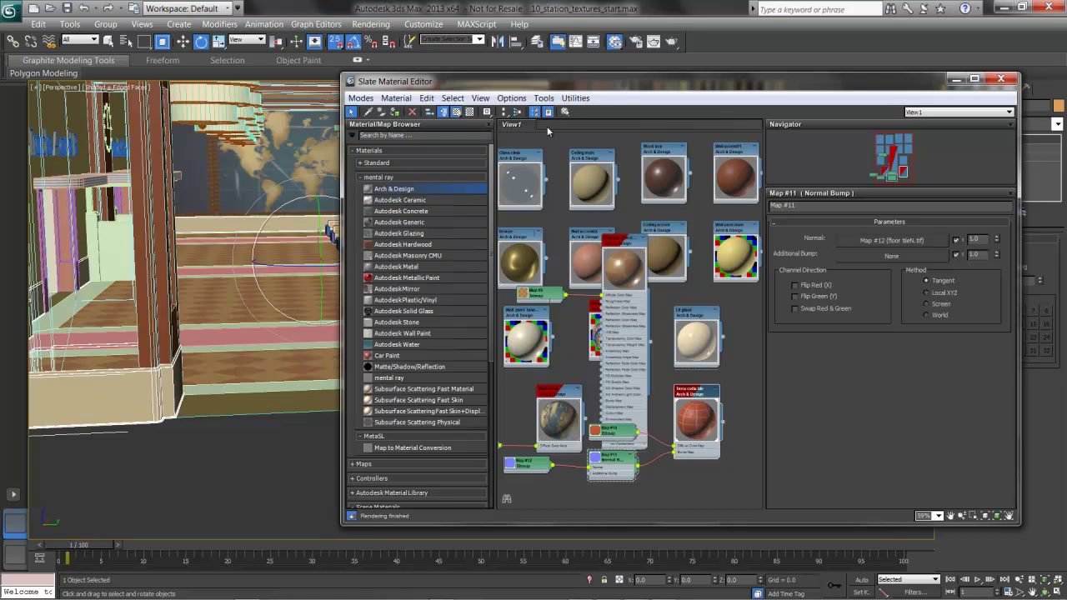
click(1001, 78)
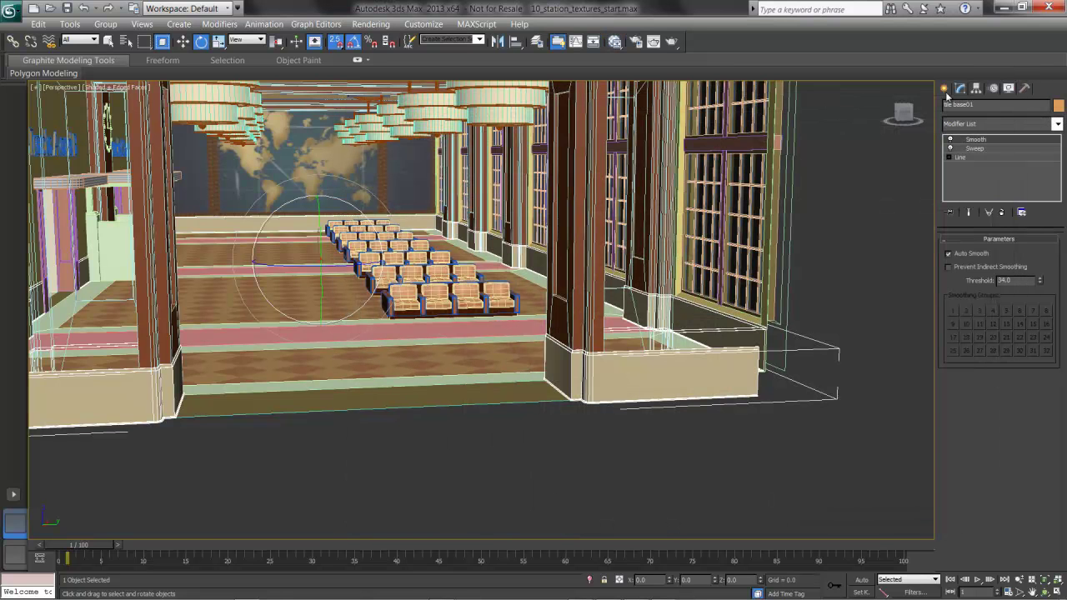
Add a UVW Map modifier to the selected tile base and set its mapping type to Box.
click(992, 125)
key(u)
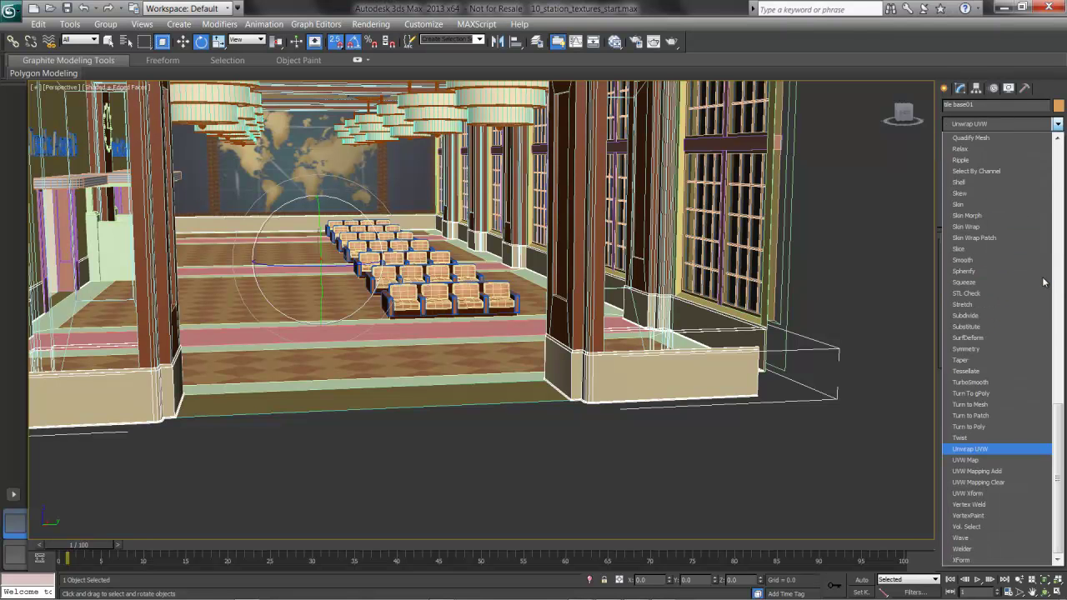
click(1005, 460)
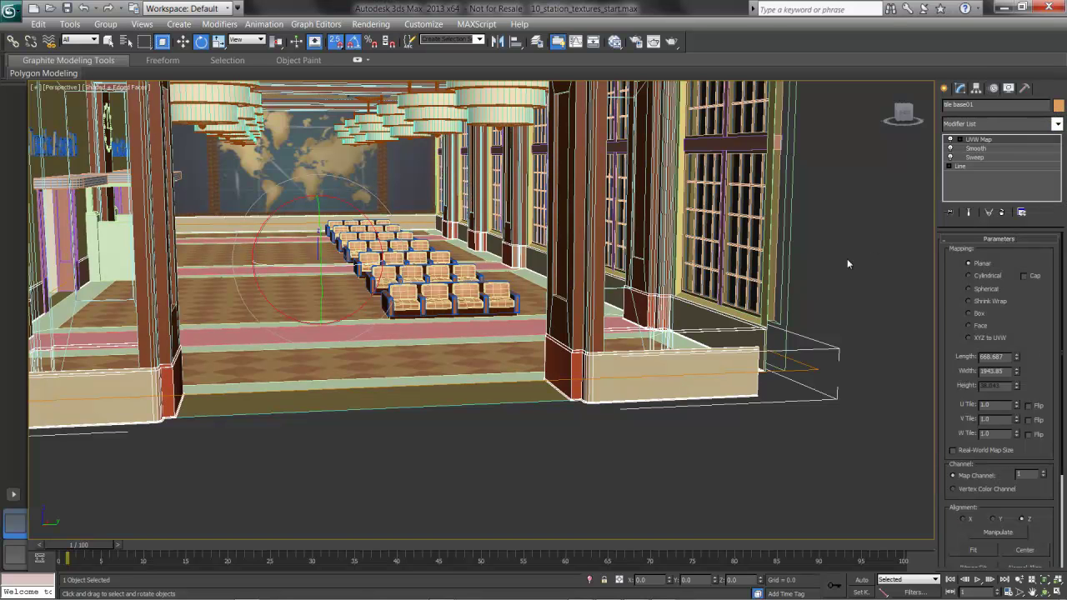
click(969, 315)
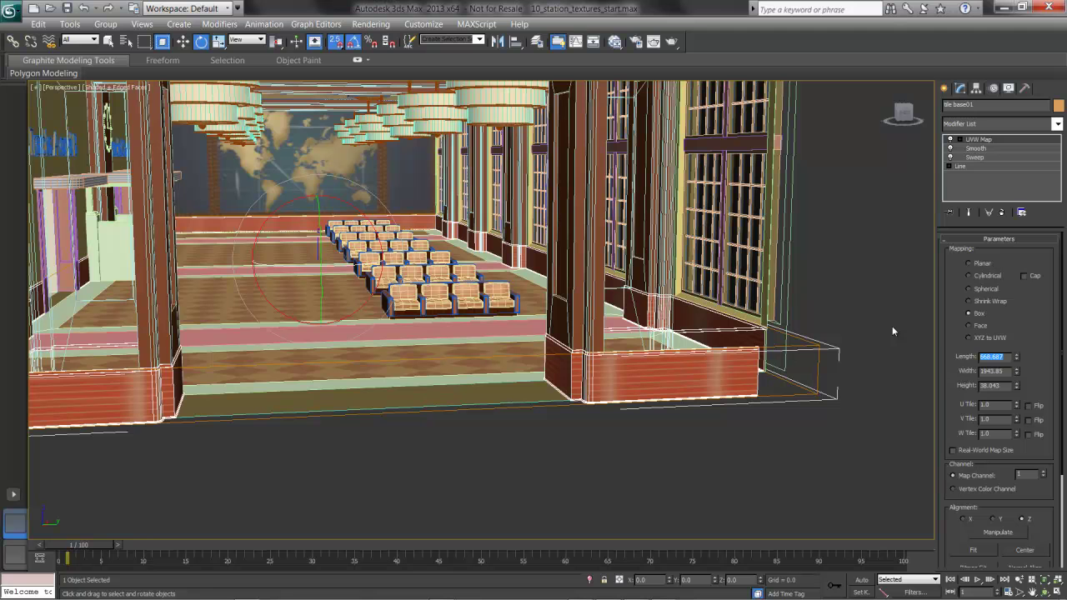
Set the length, width and height of the tile base's box mapping to 32 each.
text(32)
key(Tab)
text(32)
key(Tab)
text(32)
key(Tab)
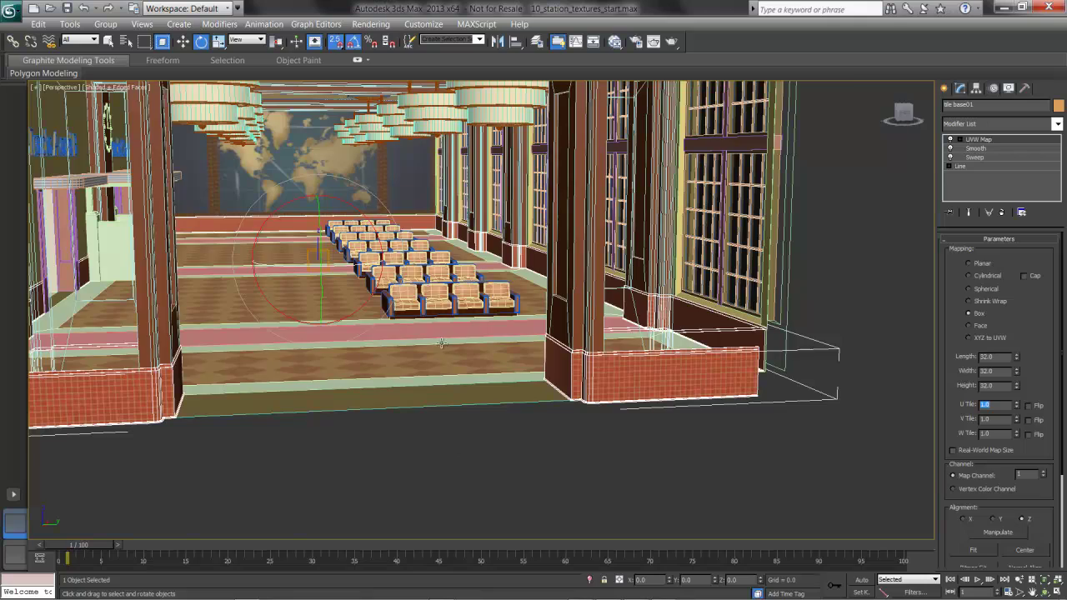
scroll(459, 353, up, 4)
alt+middle_drag(483, 377, 540, 305)
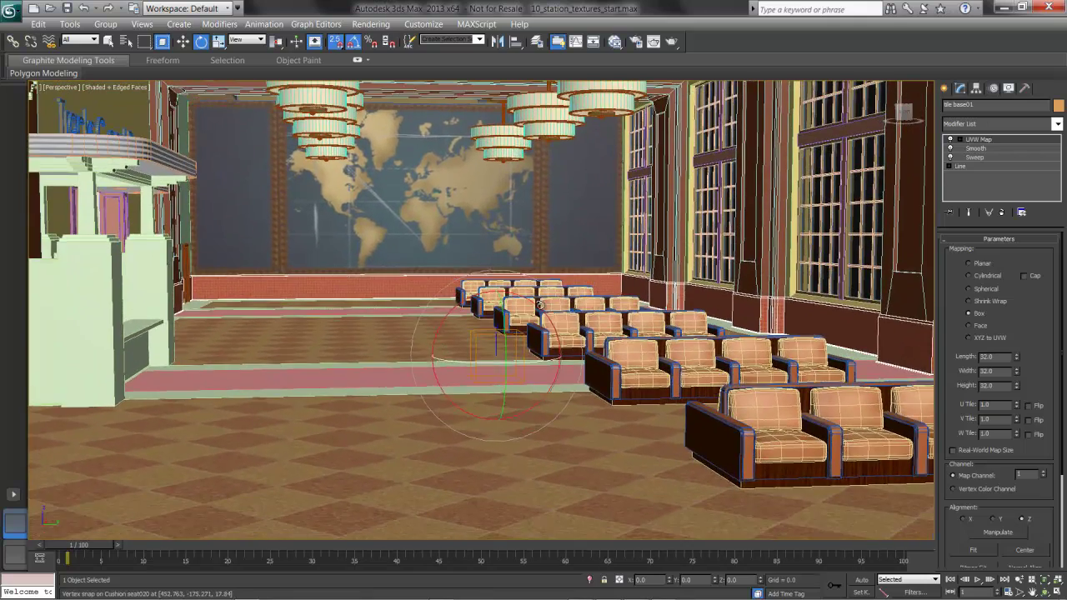